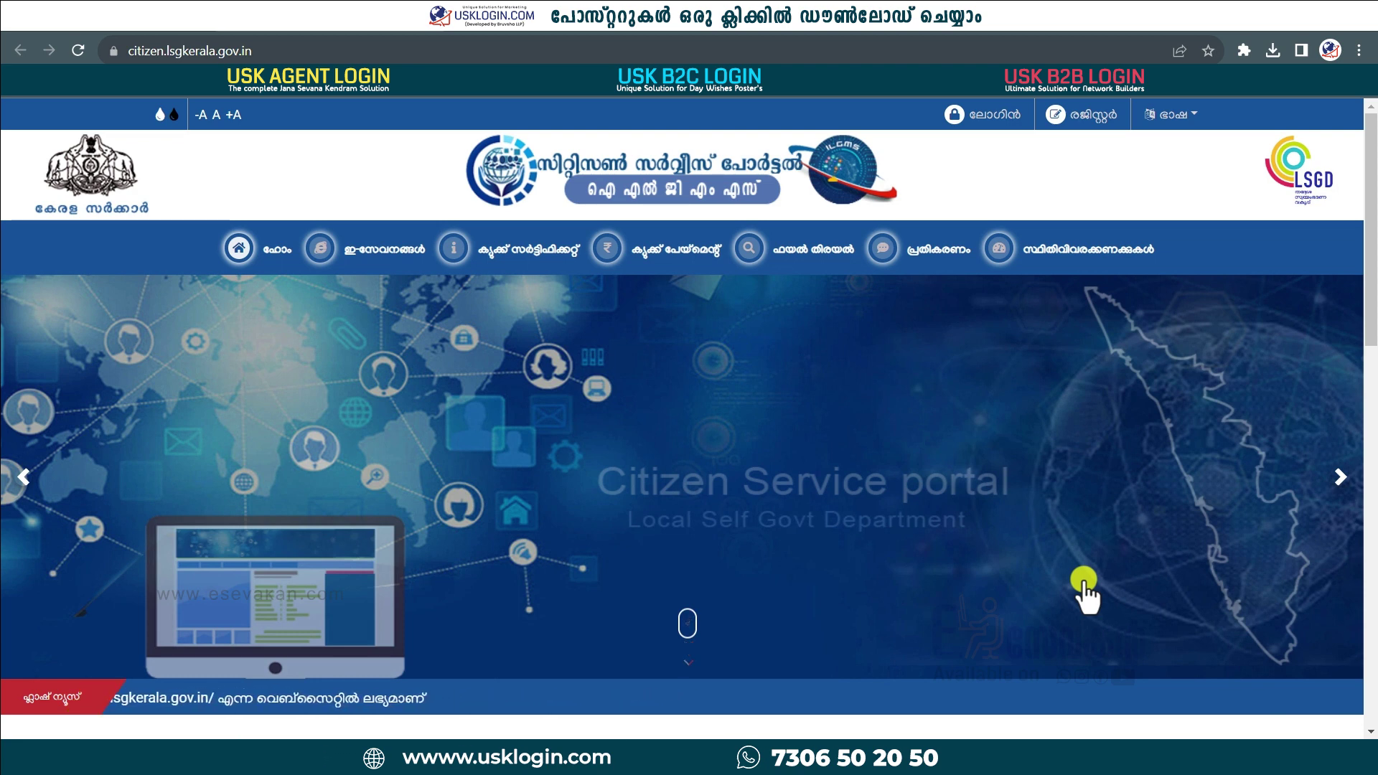
Step: Sign in to the citizen account with the username, password and on-screen captcha code
left_click(996, 116)
left_click(645, 424)
type("4523")
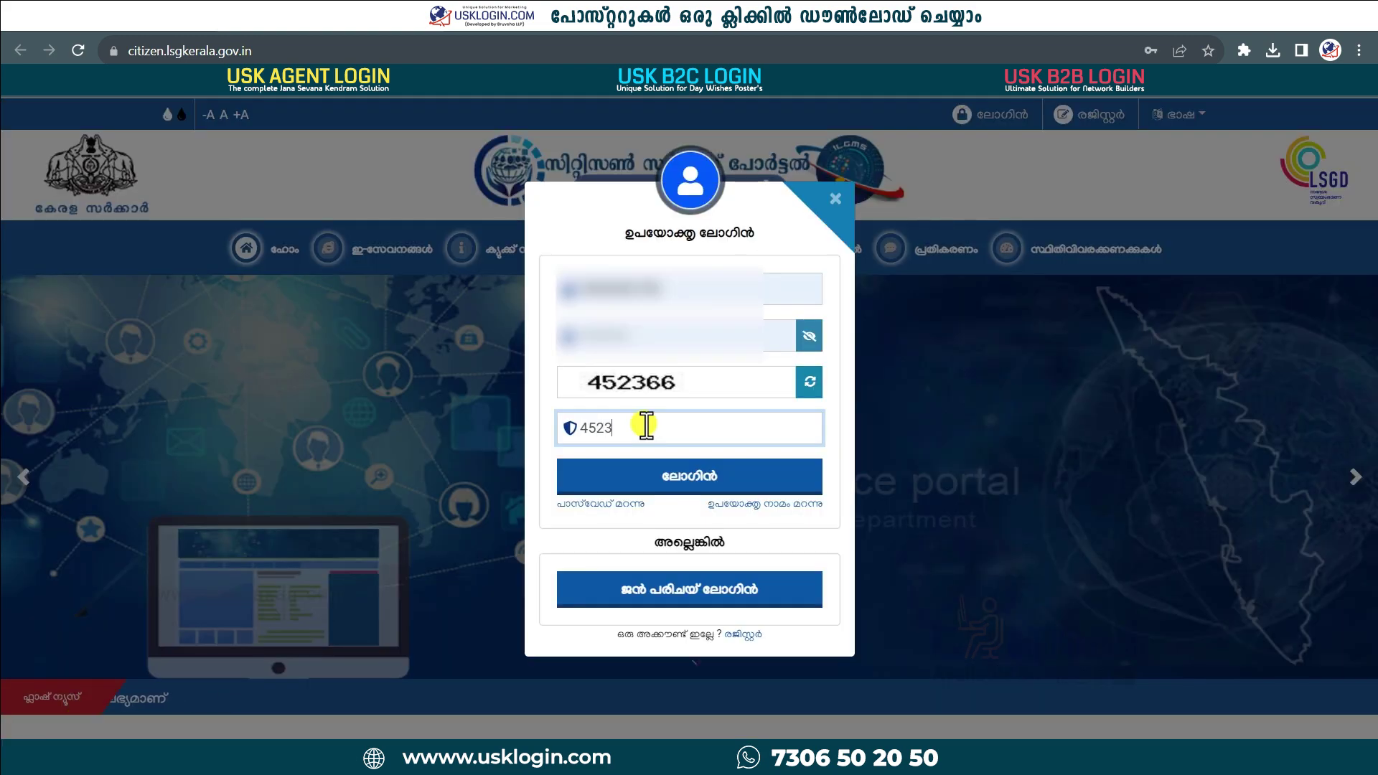
type("66")
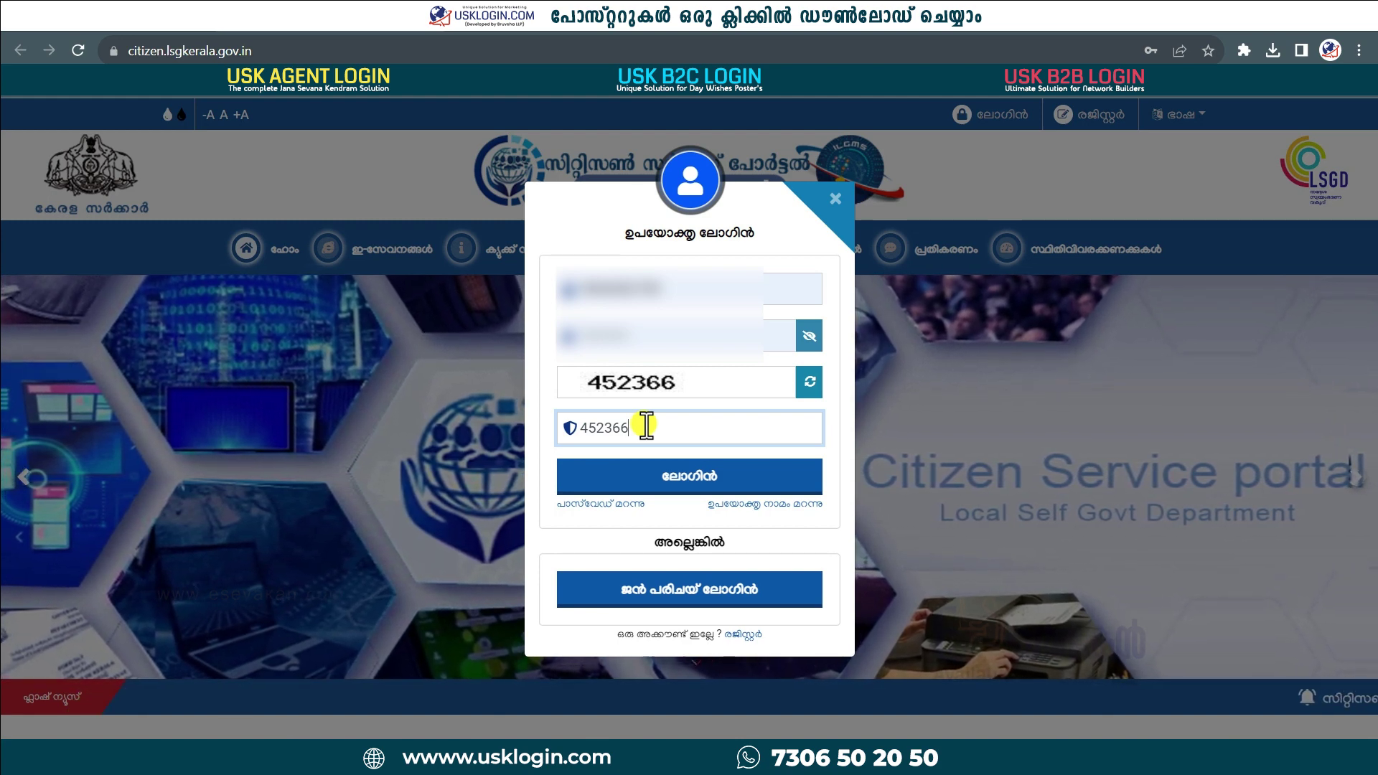
left_click(691, 477)
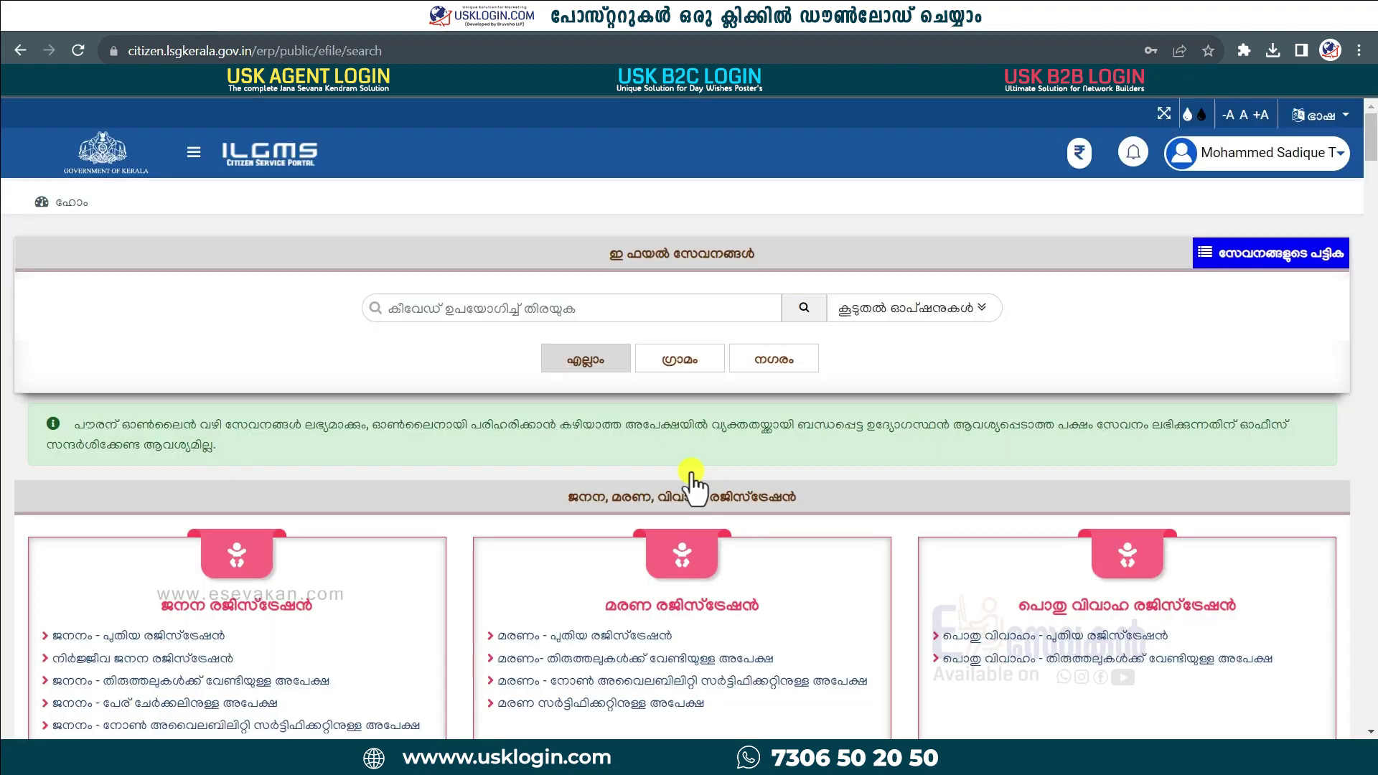
Step: Keep the portal in Malayalam and scroll to the Buildings ownership-change services
left_click(1331, 114)
left_click(1327, 185)
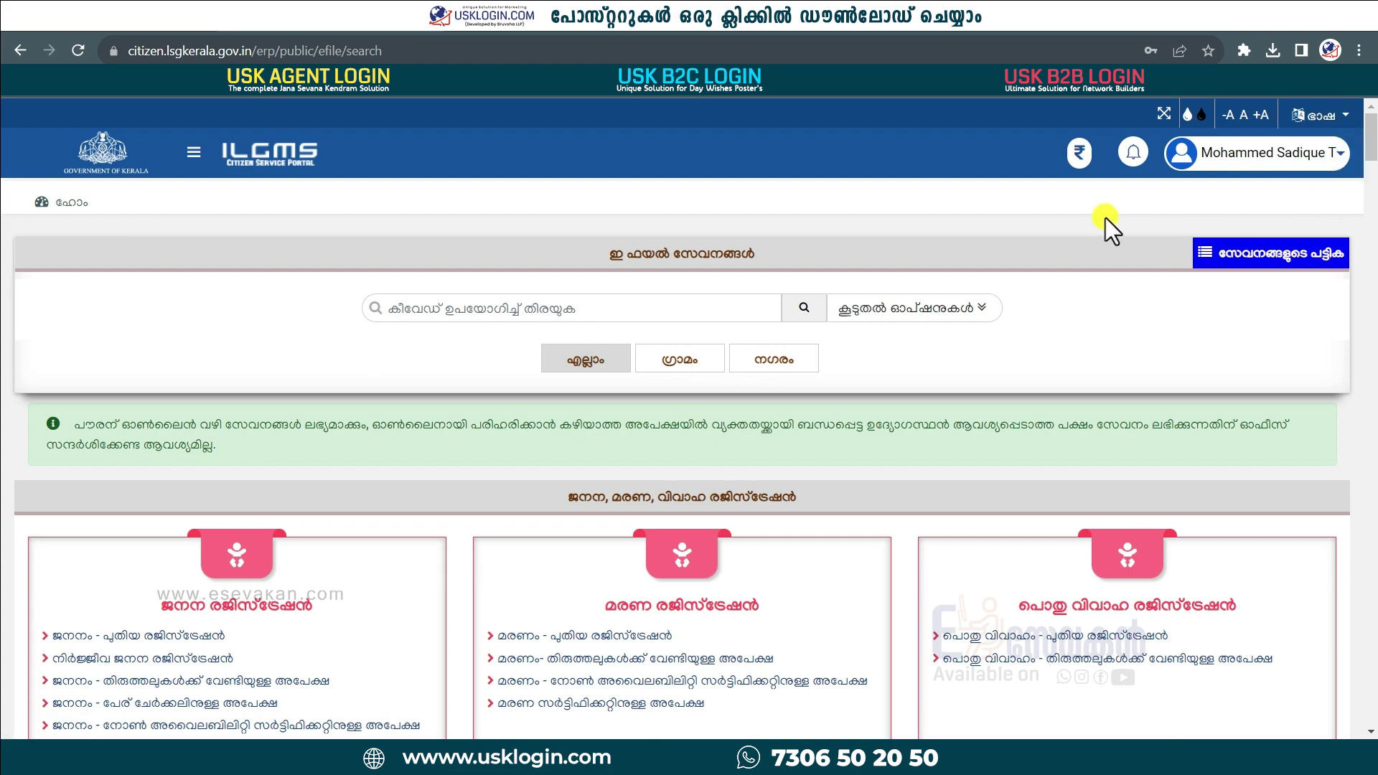
left_click_drag(1370, 136, 1370, 398)
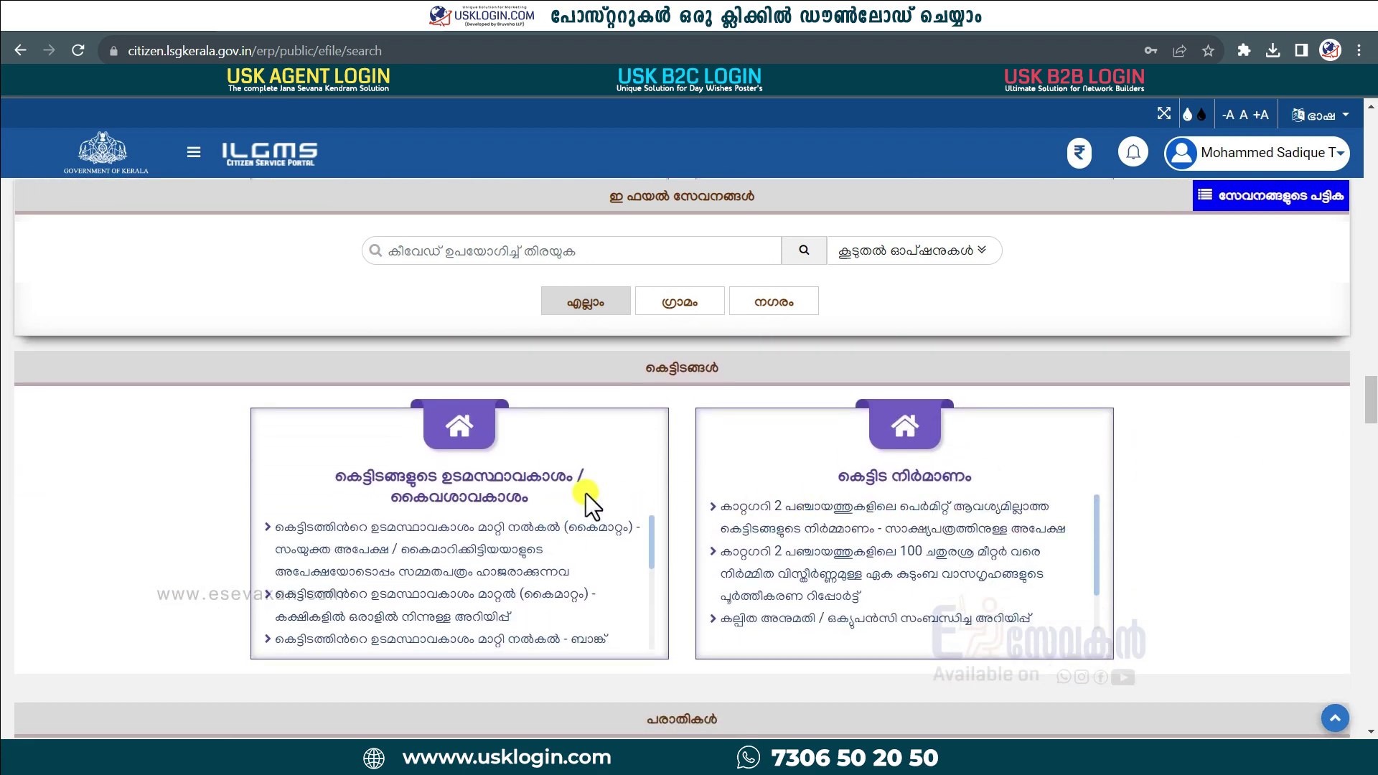
scroll(520, 618, "down", 3)
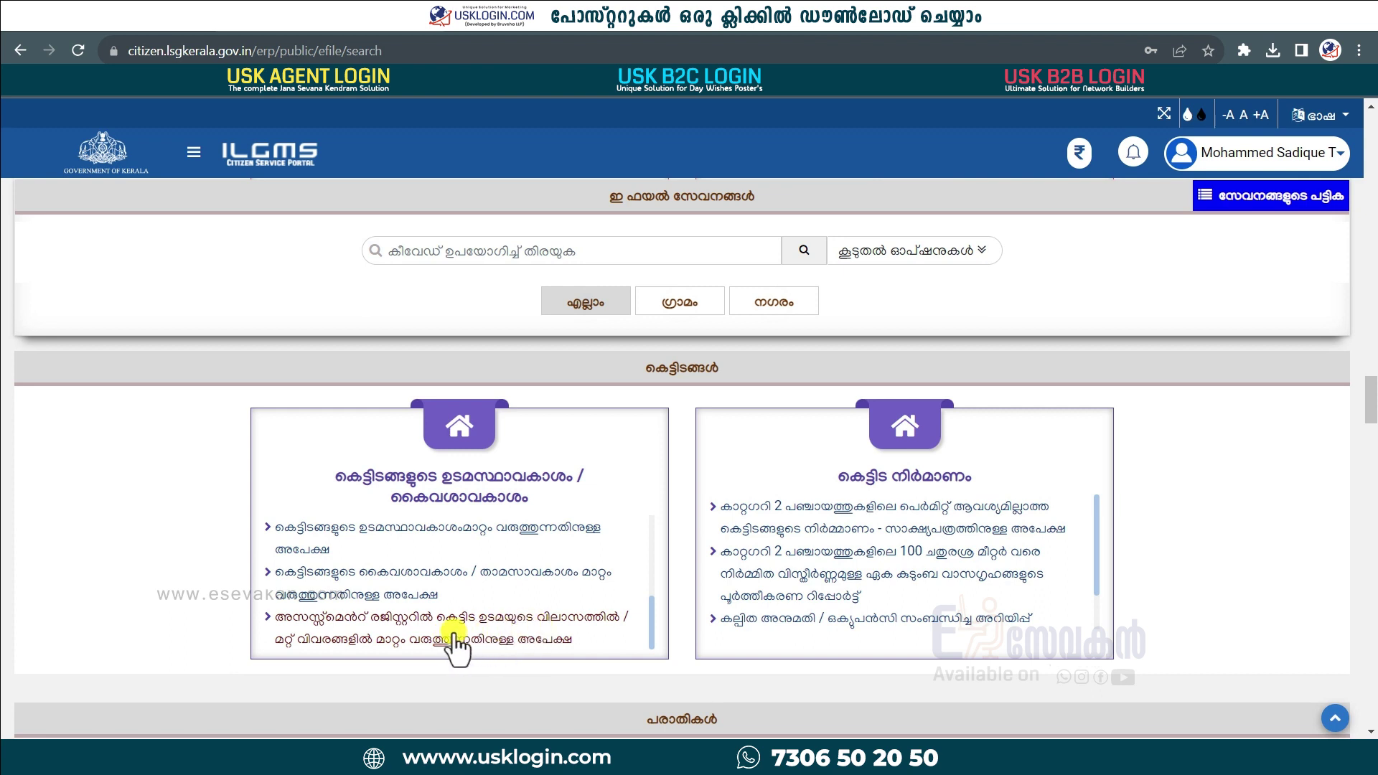
Step: Start the address-change service for Kannur district, Grama Panchayat office type, Kathiroor office
left_click(553, 635)
left_click(908, 502)
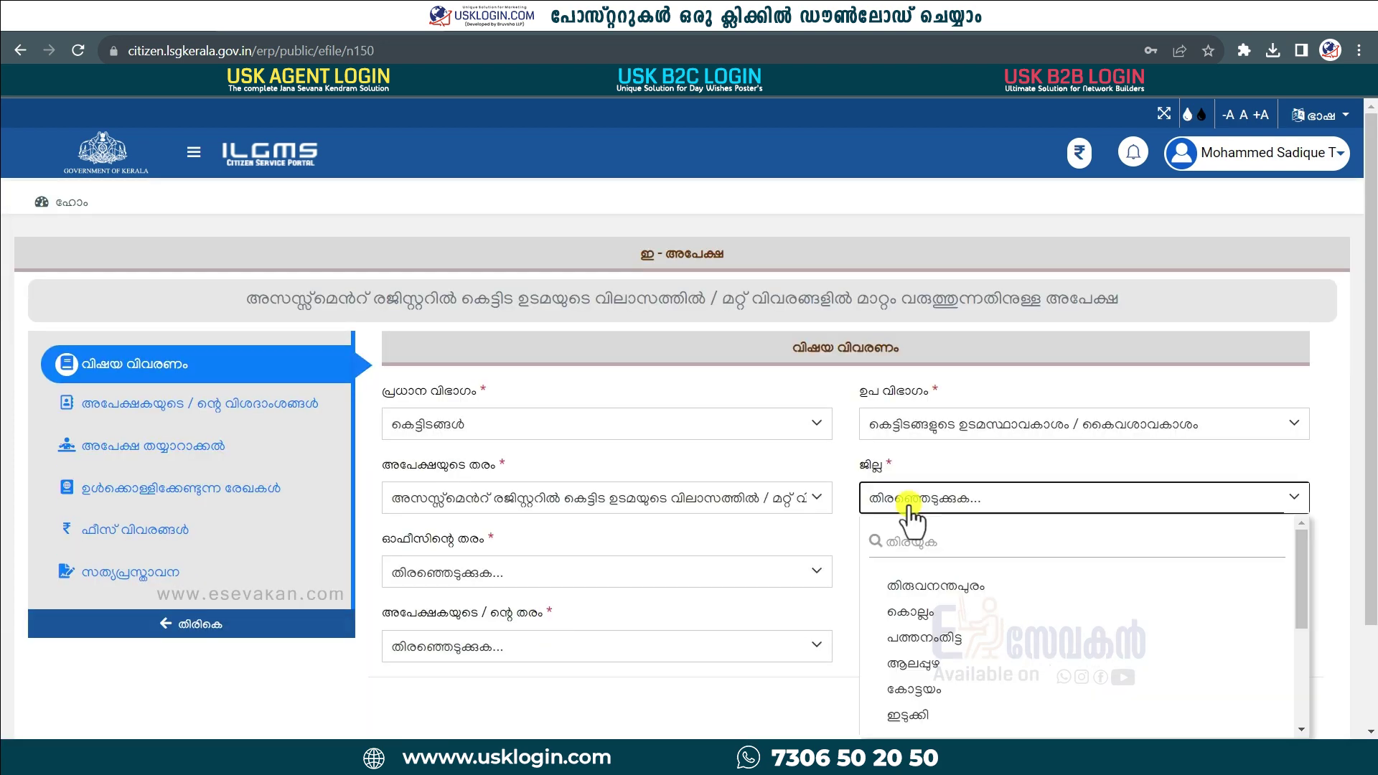
scroll(933, 610, "down", 5)
left_click(938, 615)
scroll(640, 492, "down", 1)
left_click(639, 482)
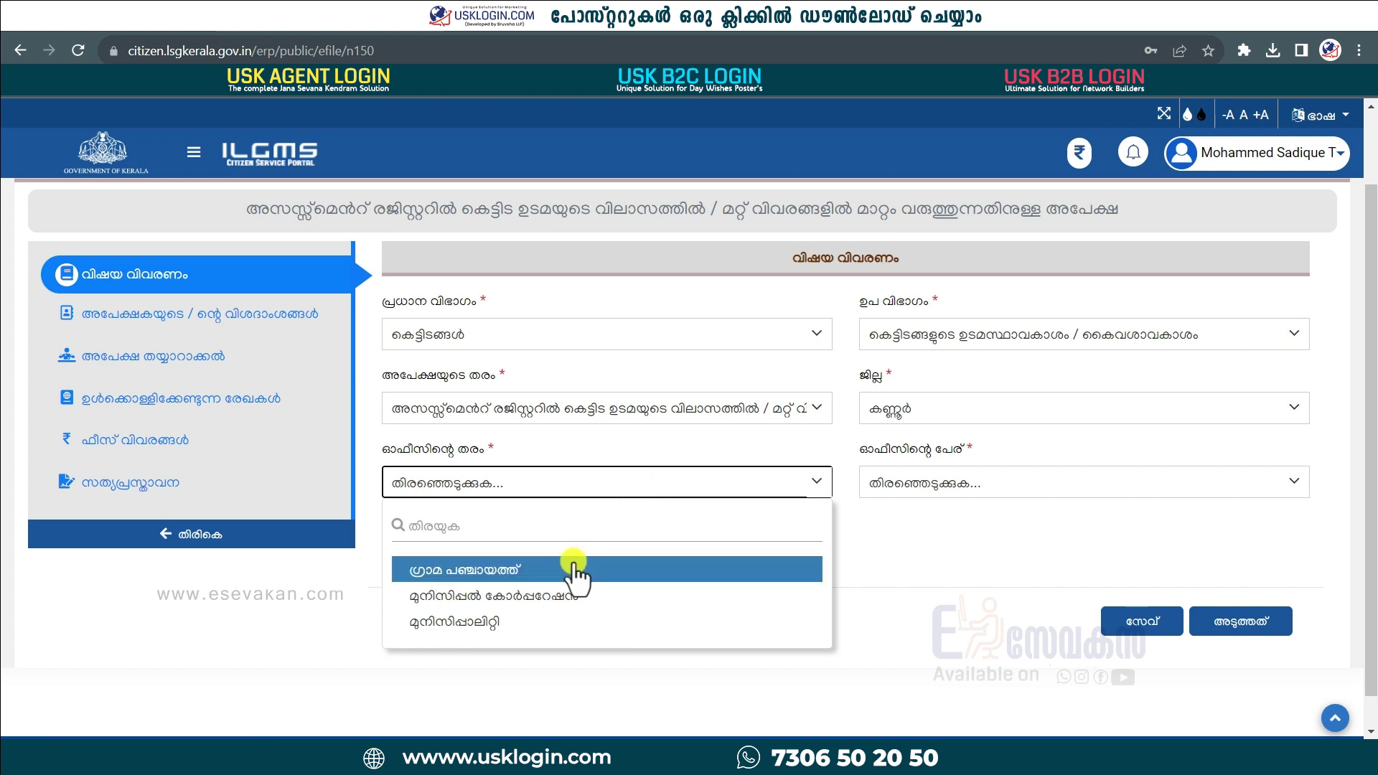
left_click(574, 571)
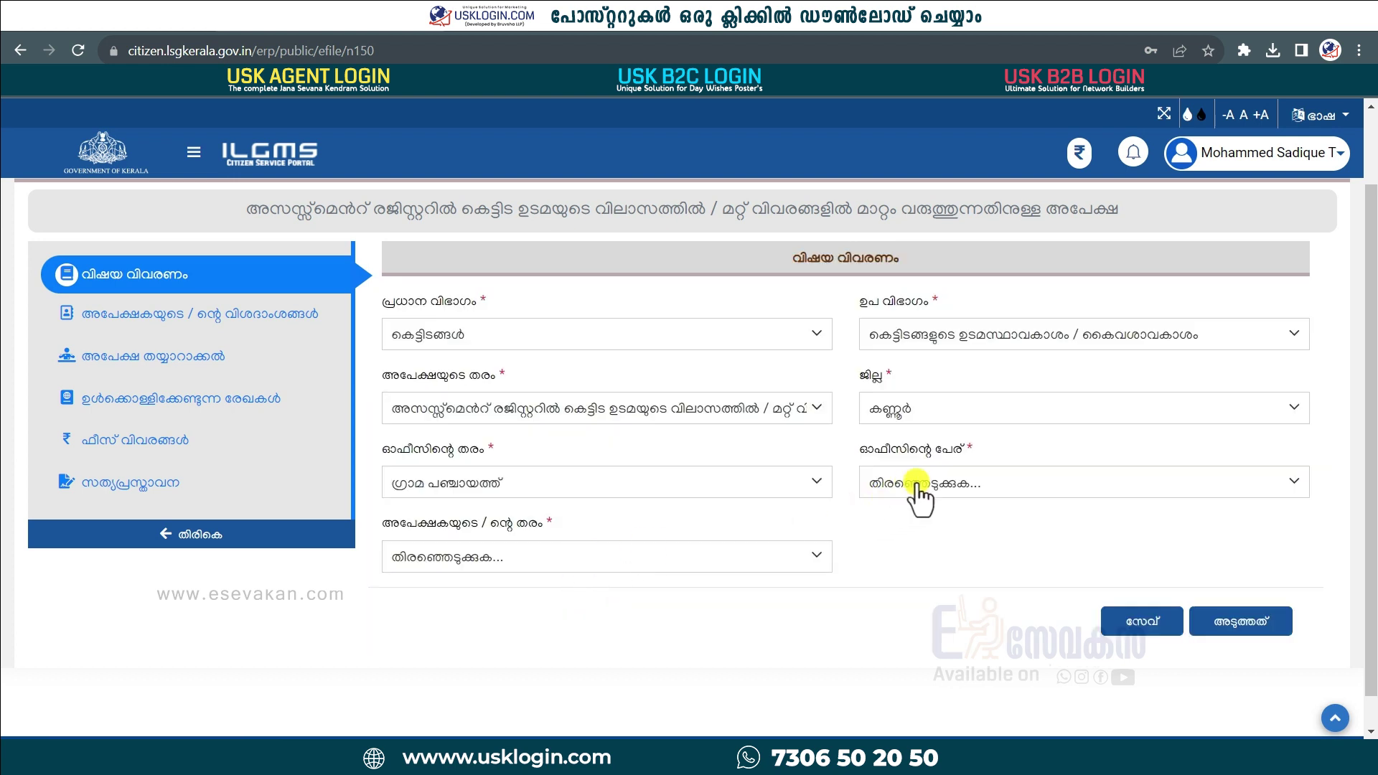
left_click(916, 483)
scroll(974, 617, "down", 2)
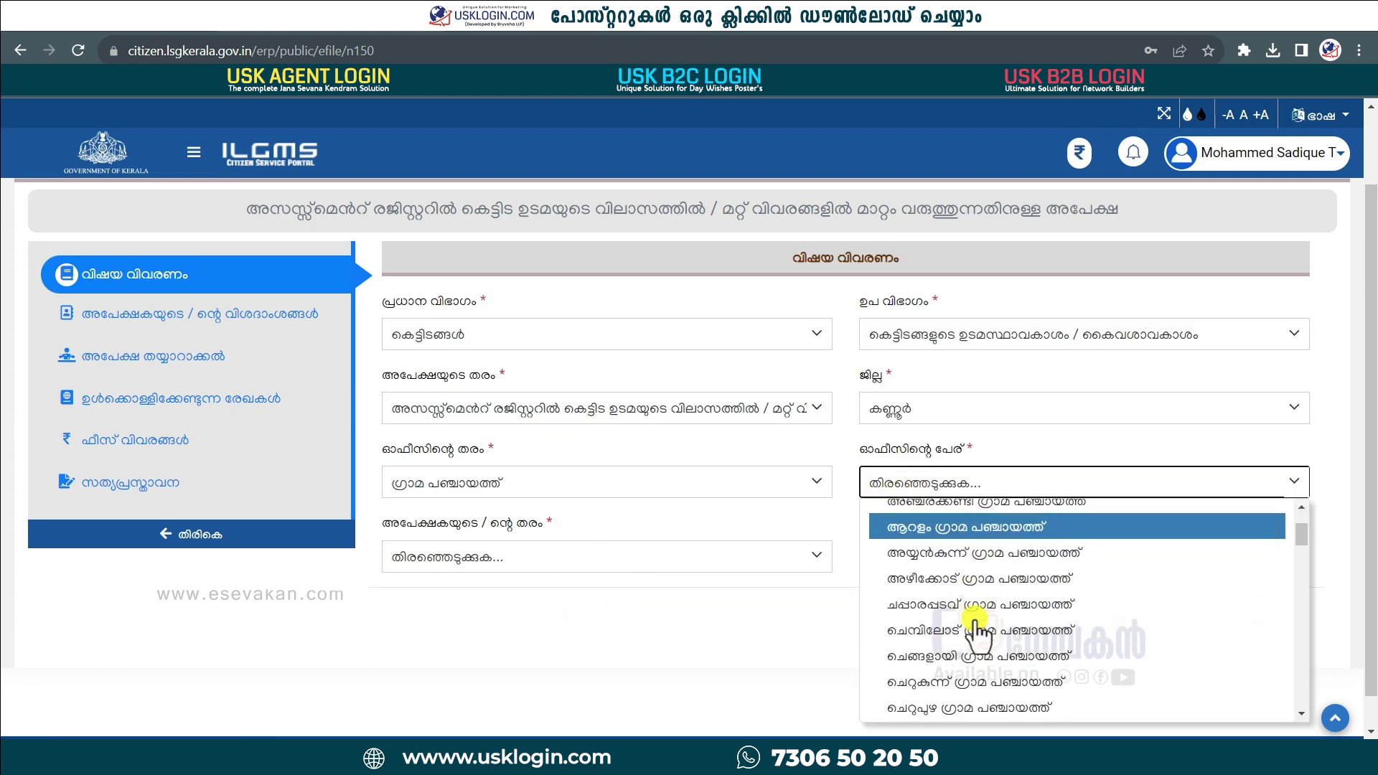
scroll(973, 620, "down", 5)
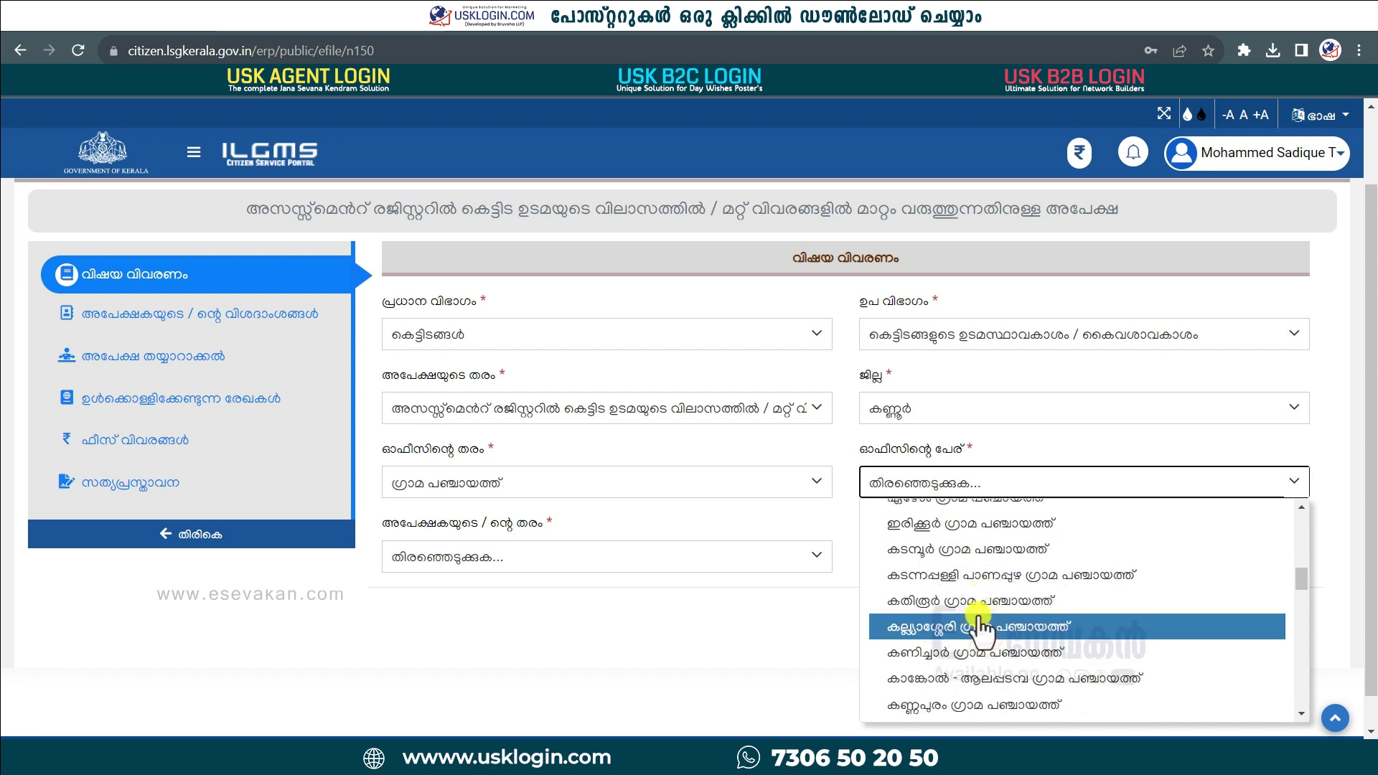
left_click(986, 601)
Step: Set applicant type to individual and category to general, then save the subject details
left_click(695, 559)
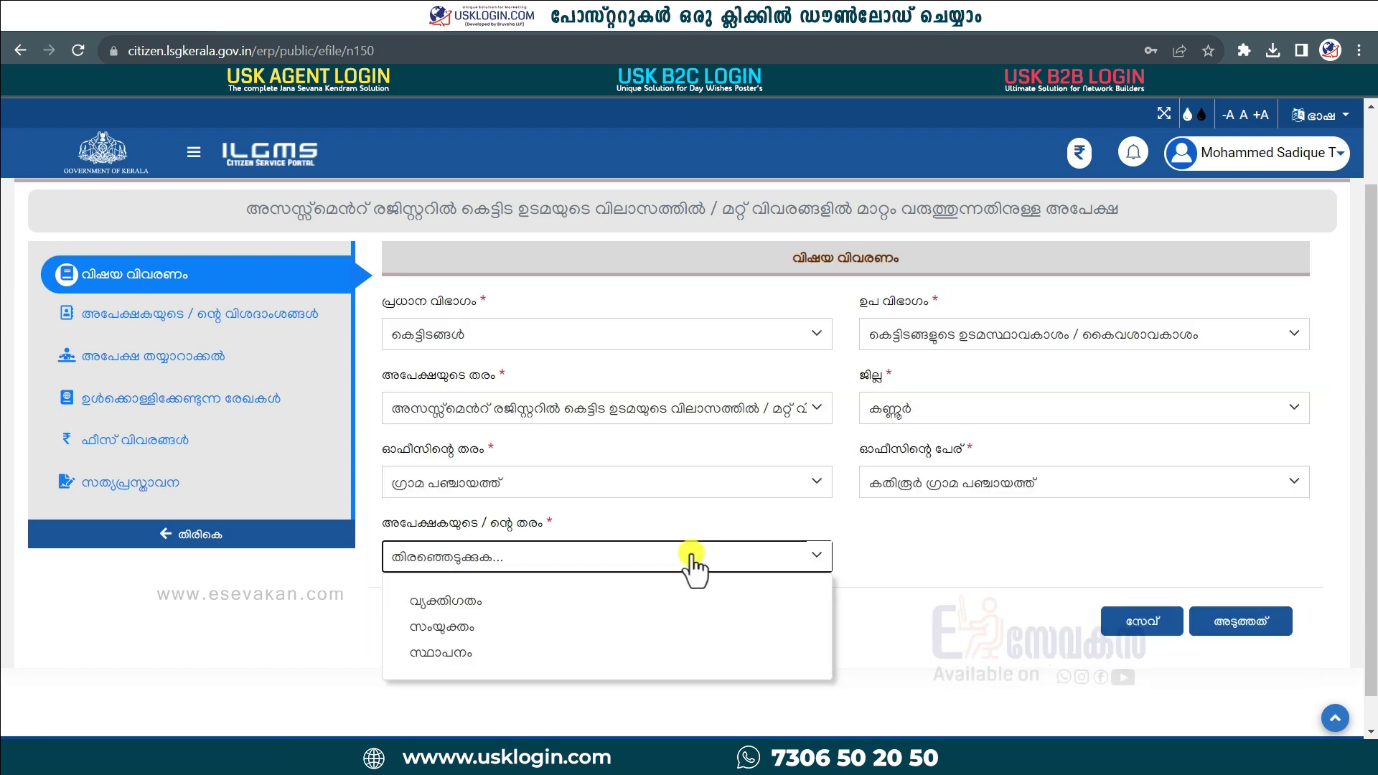
left_click(635, 603)
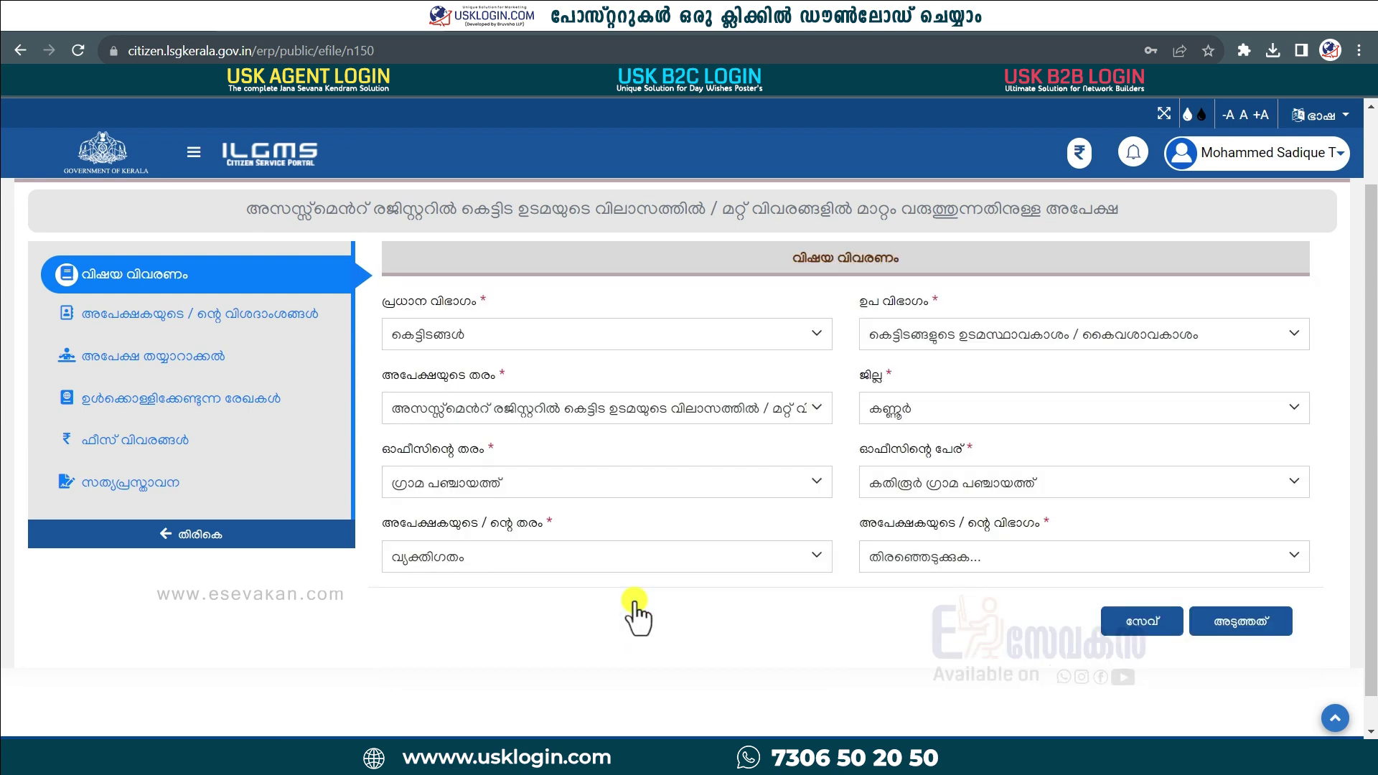
left_click(934, 559)
left_click(940, 603)
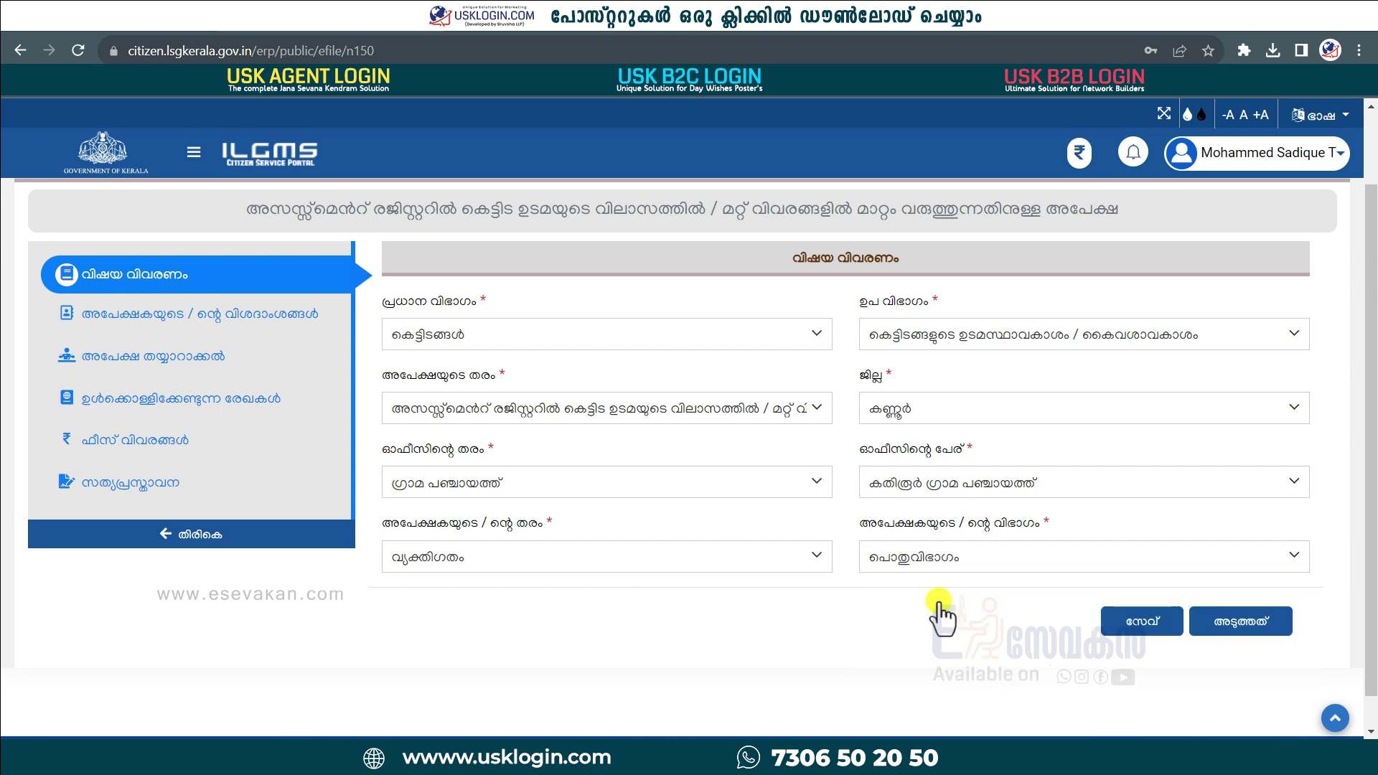
left_click(1231, 617)
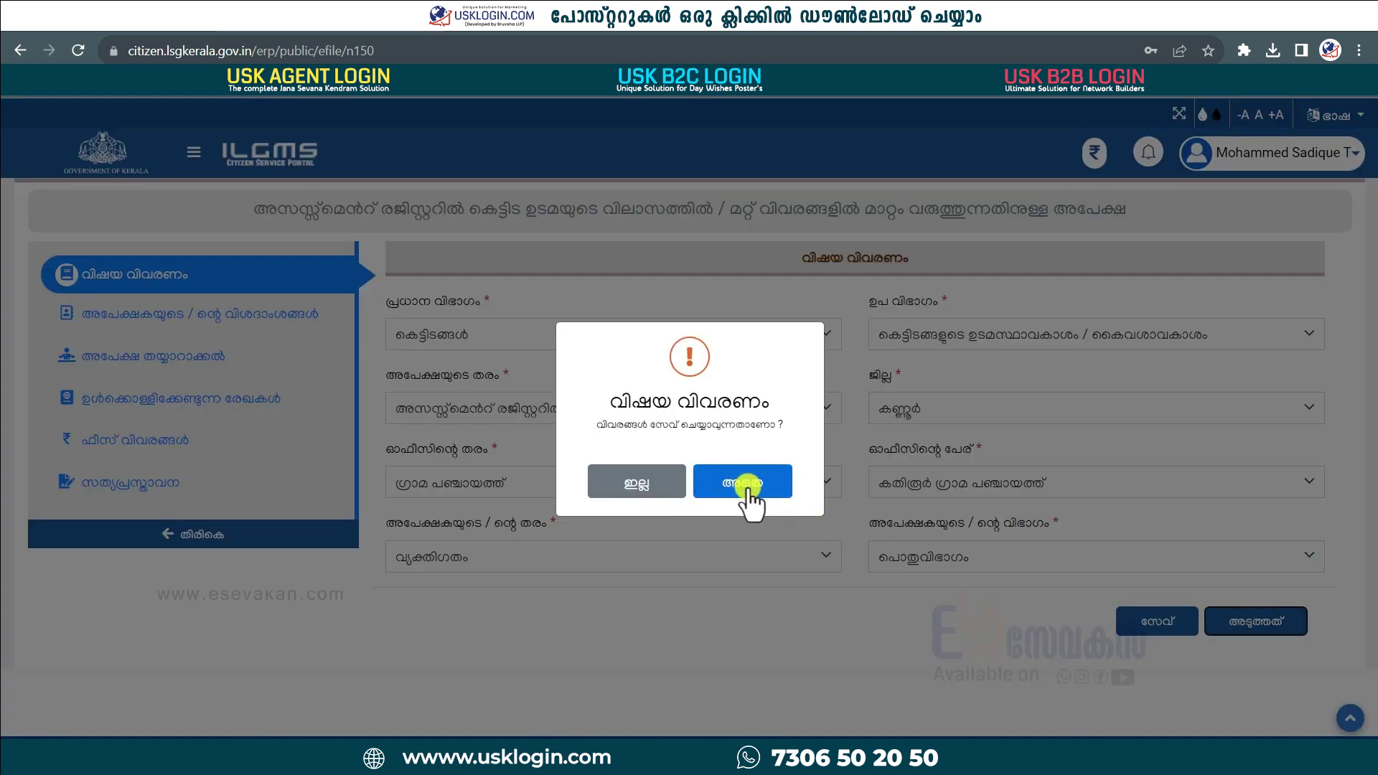
left_click(736, 484)
left_click(690, 492)
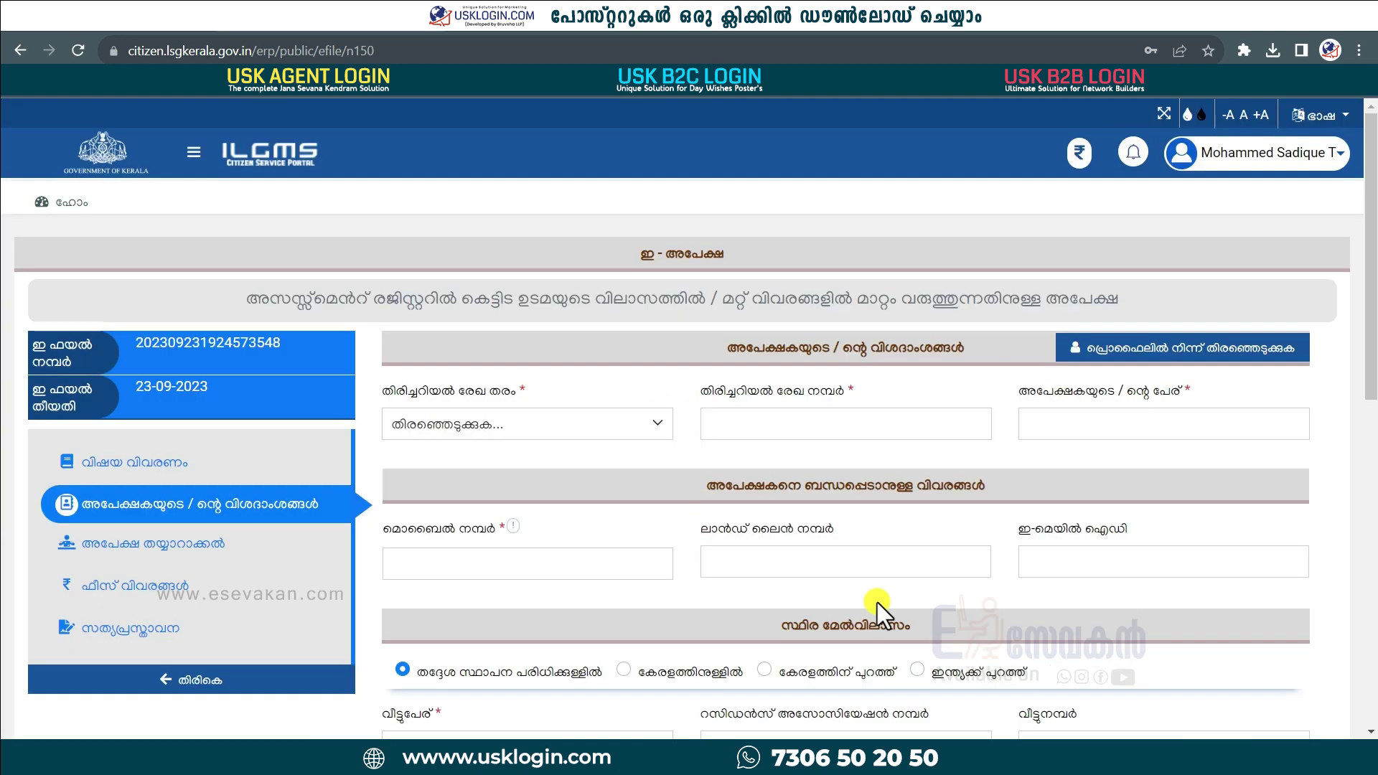
Step: Enter the applicant's Aadhaar card number, name and mobile number
scroll(876, 603, "down", 1)
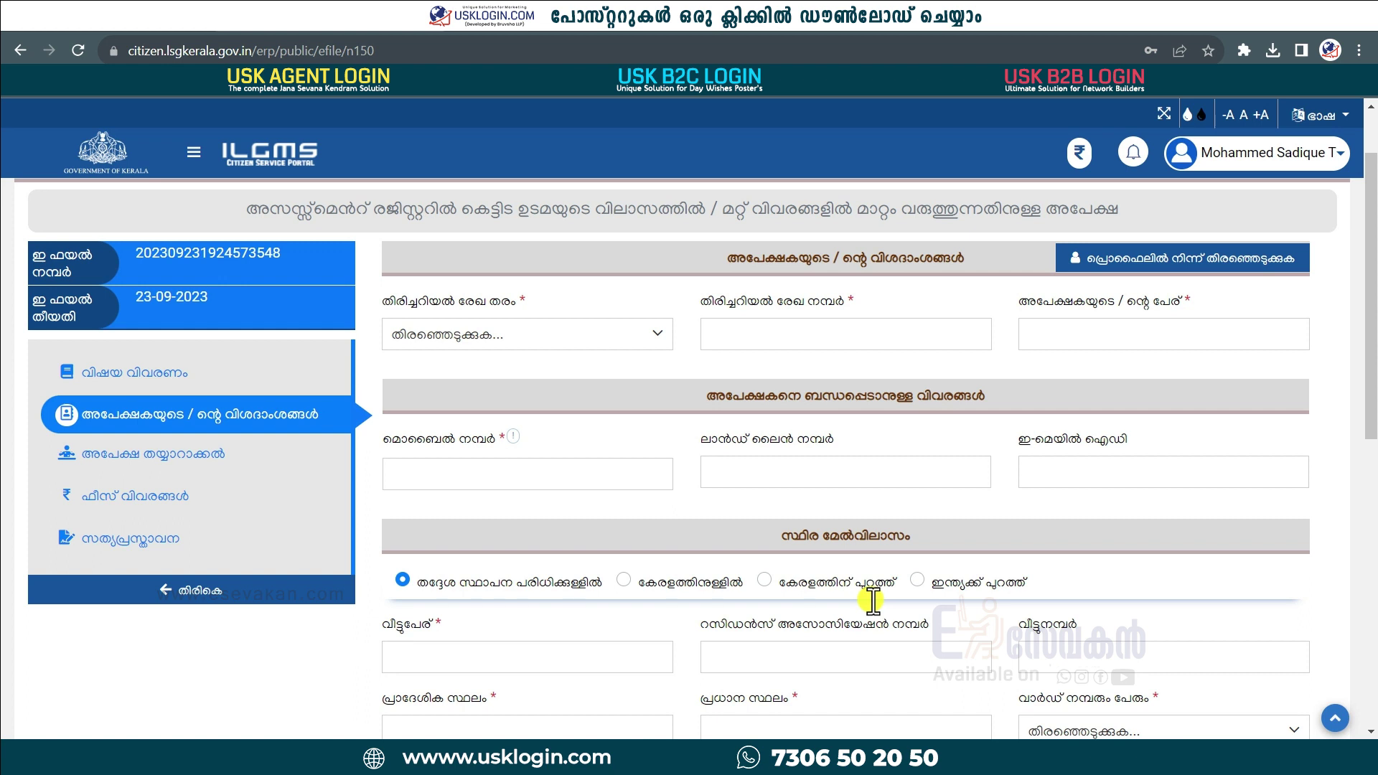
left_click(590, 343)
left_click(511, 419)
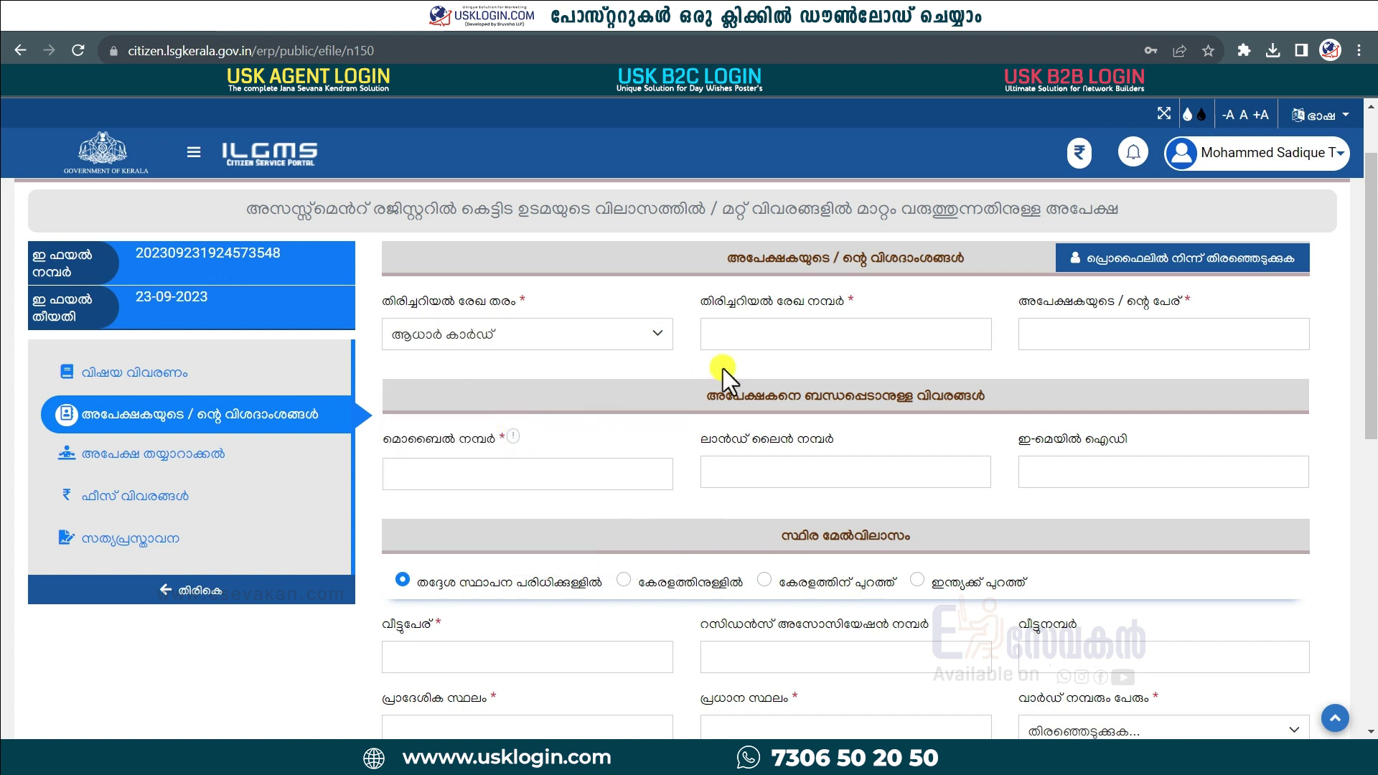
left_click(792, 332)
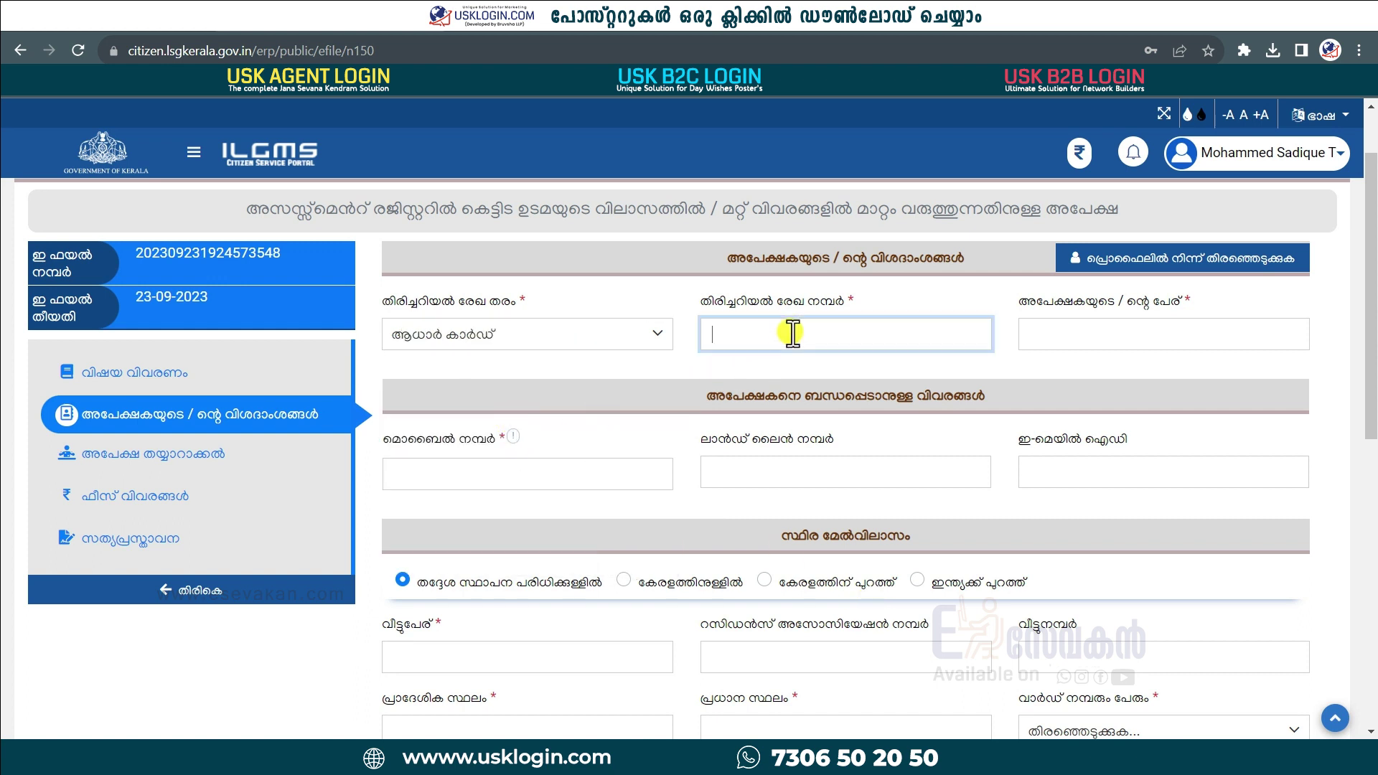
left_click(1059, 331)
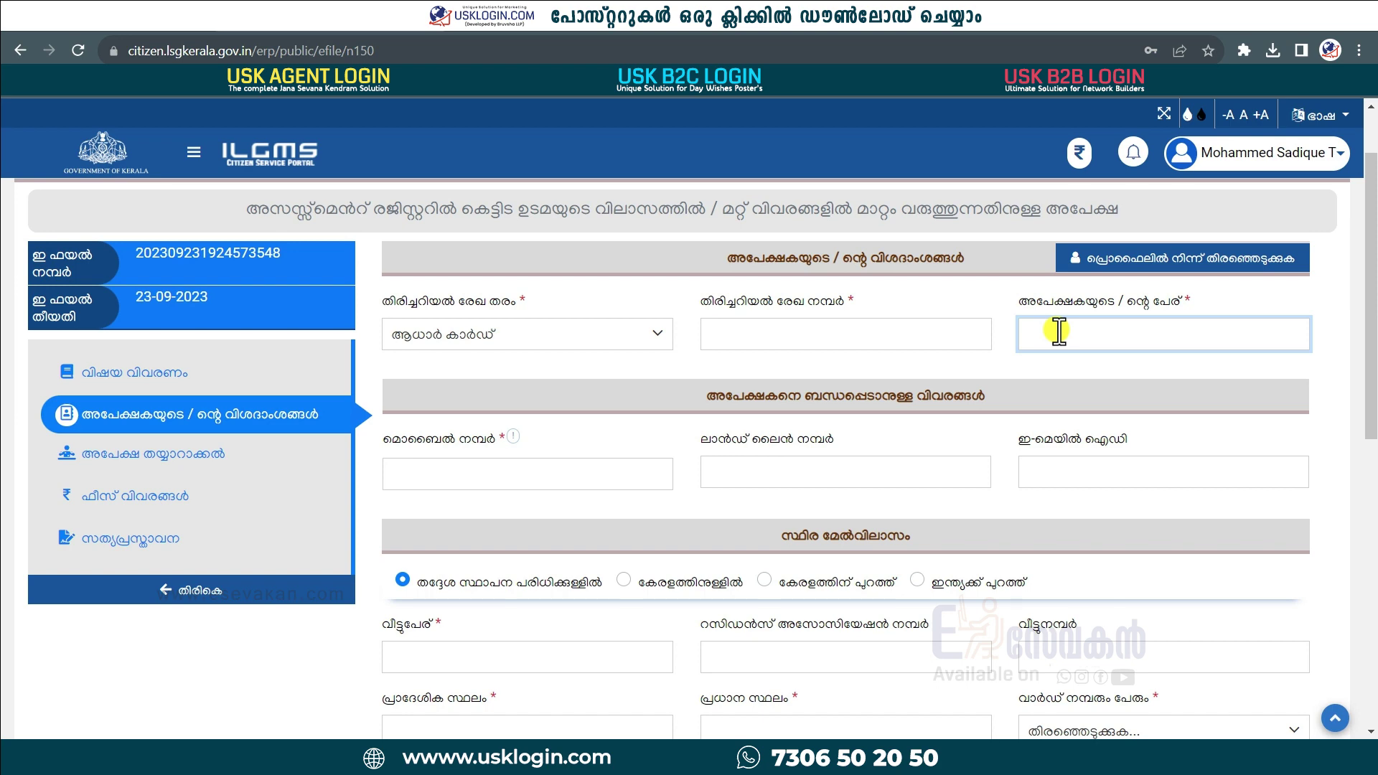
left_click(522, 478)
Step: Fill in the house name and house number of the permanent address
scroll(523, 478, "down", 4)
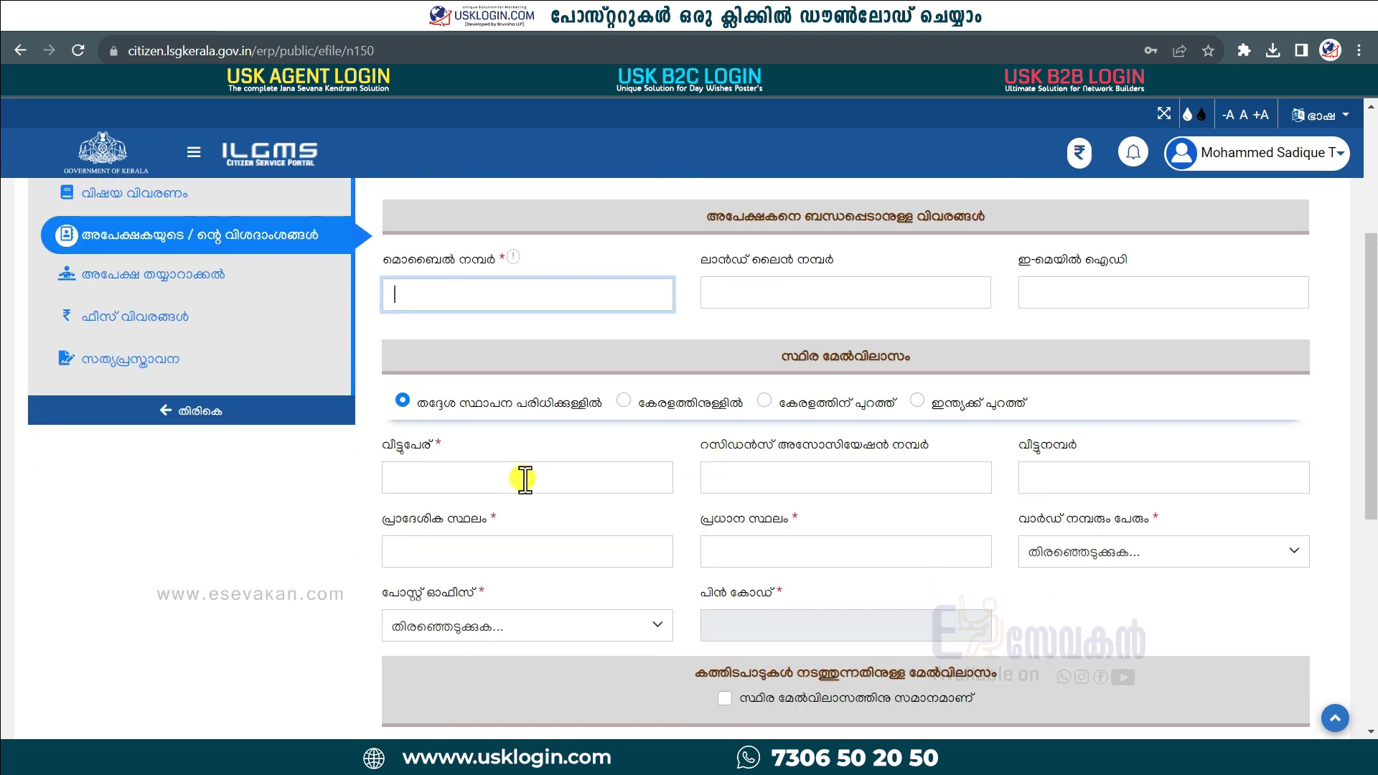
left_click(447, 391)
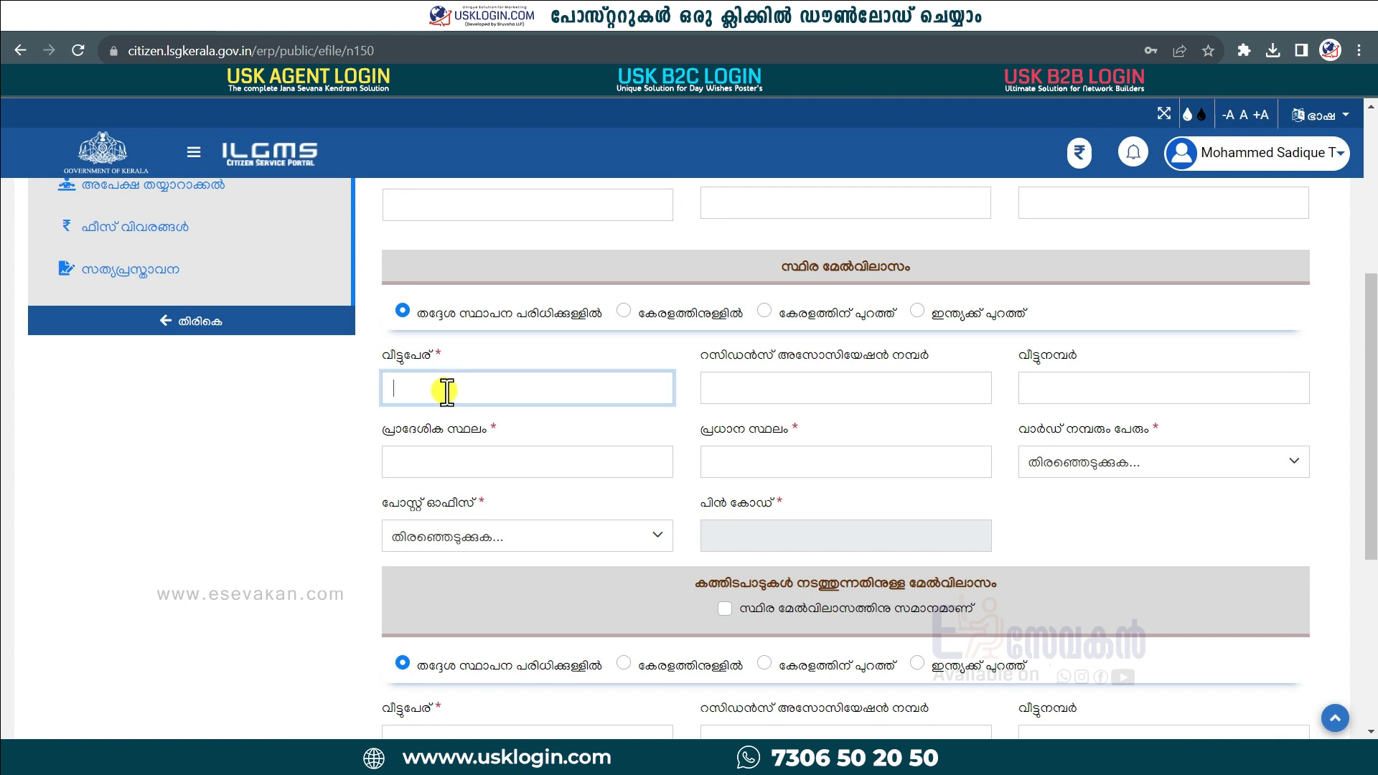
left_click(502, 459)
left_click(1084, 391)
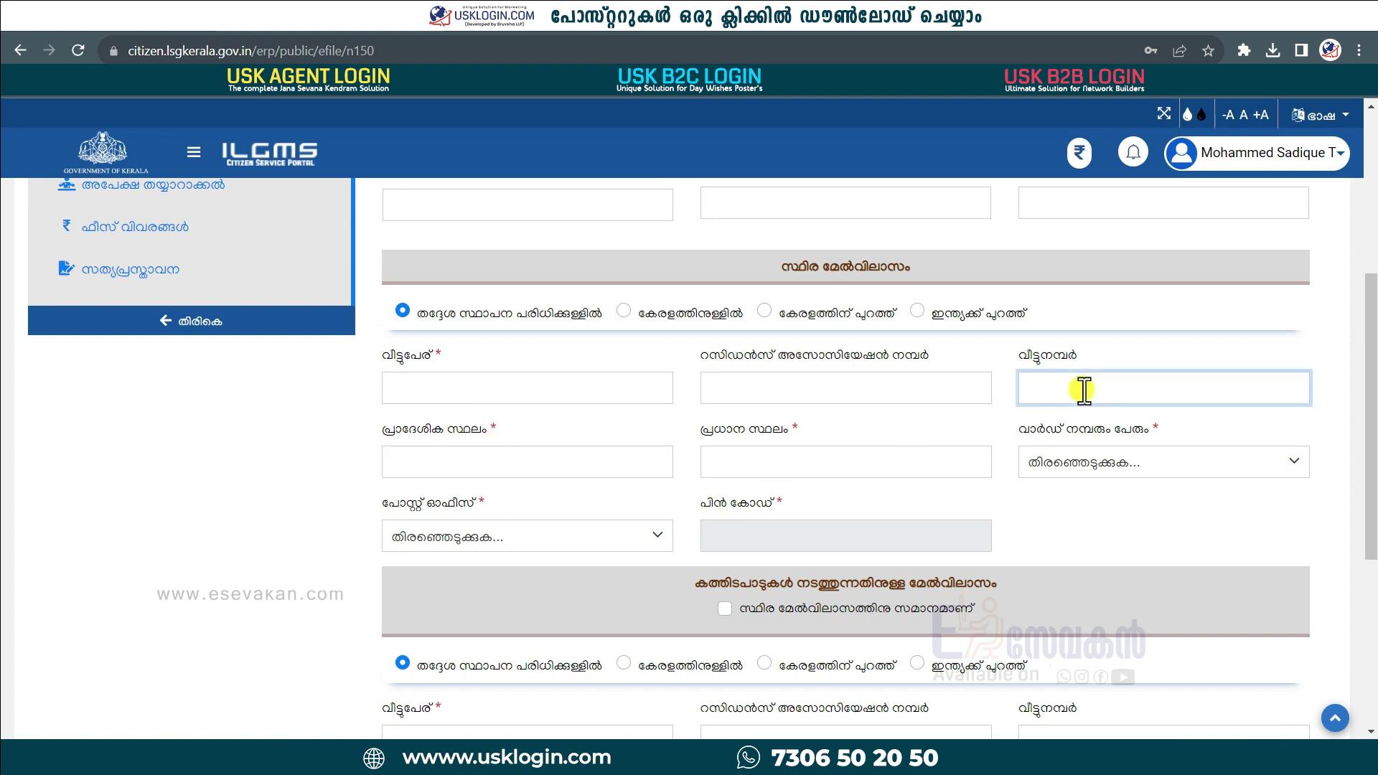
left_click(431, 388)
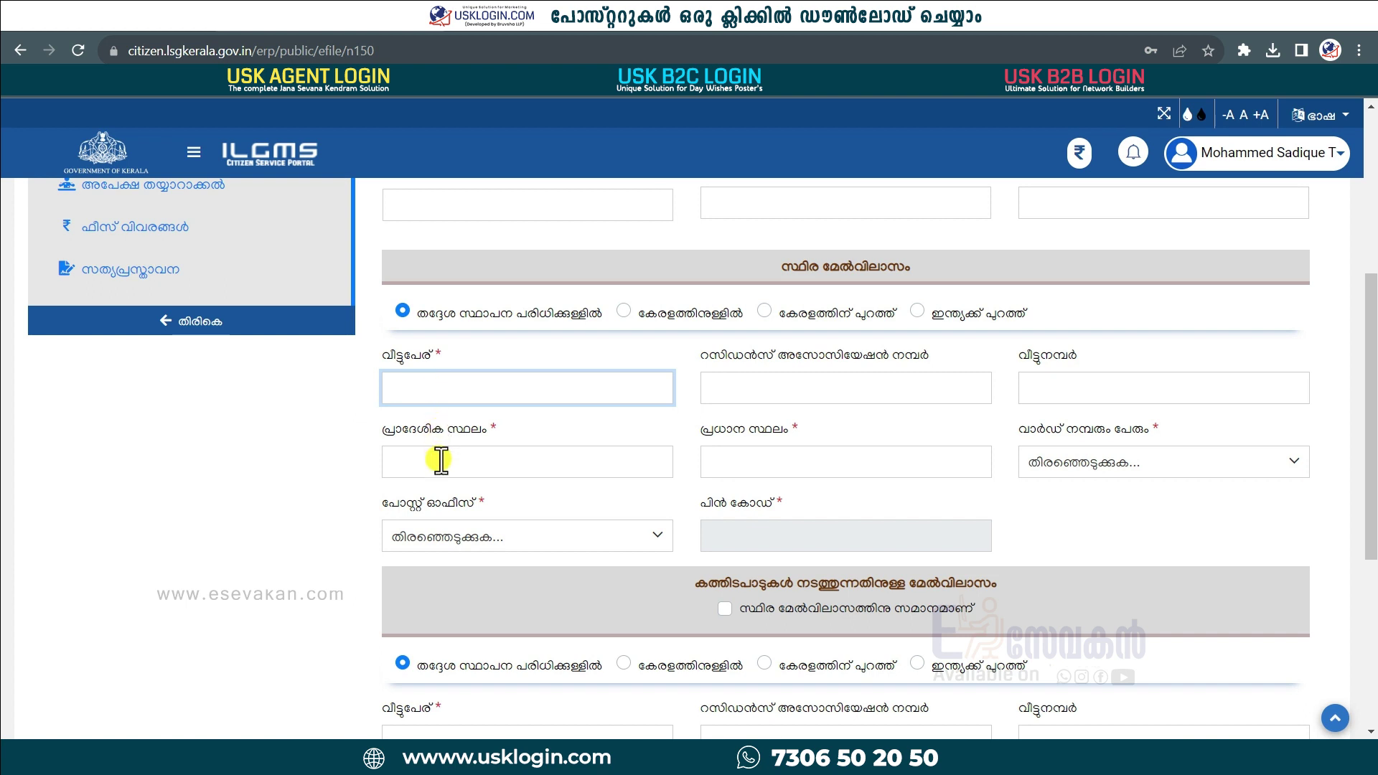
left_click(1069, 386)
Step: Make the building address the same as the permanent address and save the applicant details
scroll(799, 502, "down", 3)
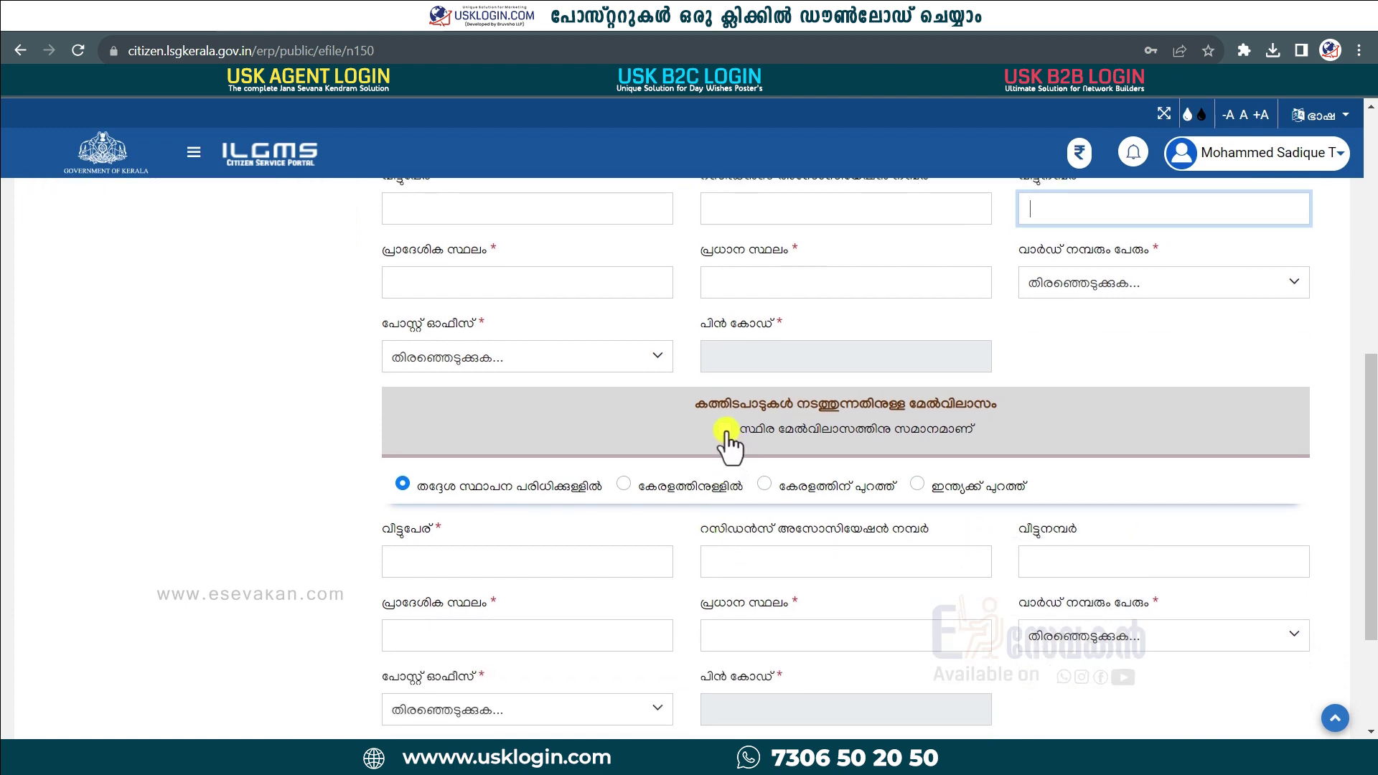
left_click(726, 430)
left_click(1262, 585)
left_click(754, 500)
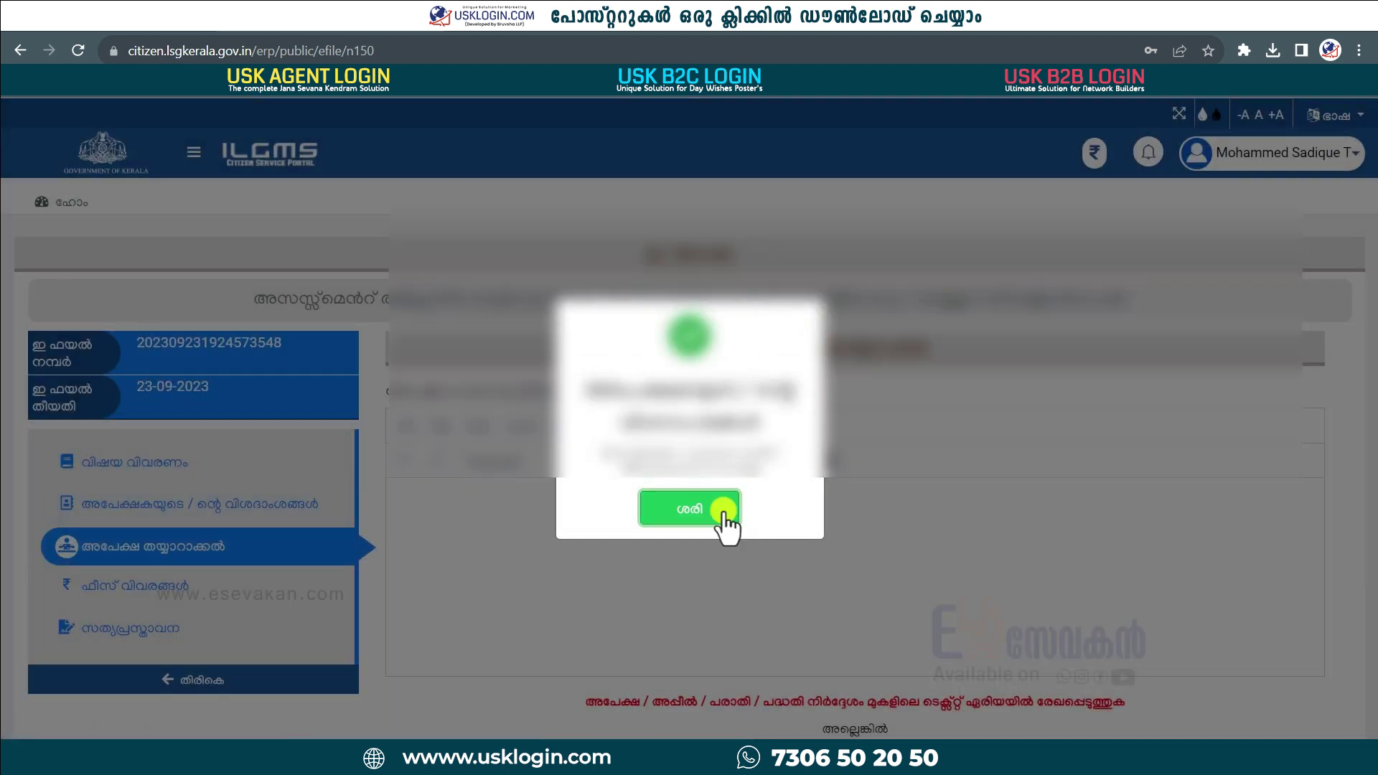
left_click(721, 511)
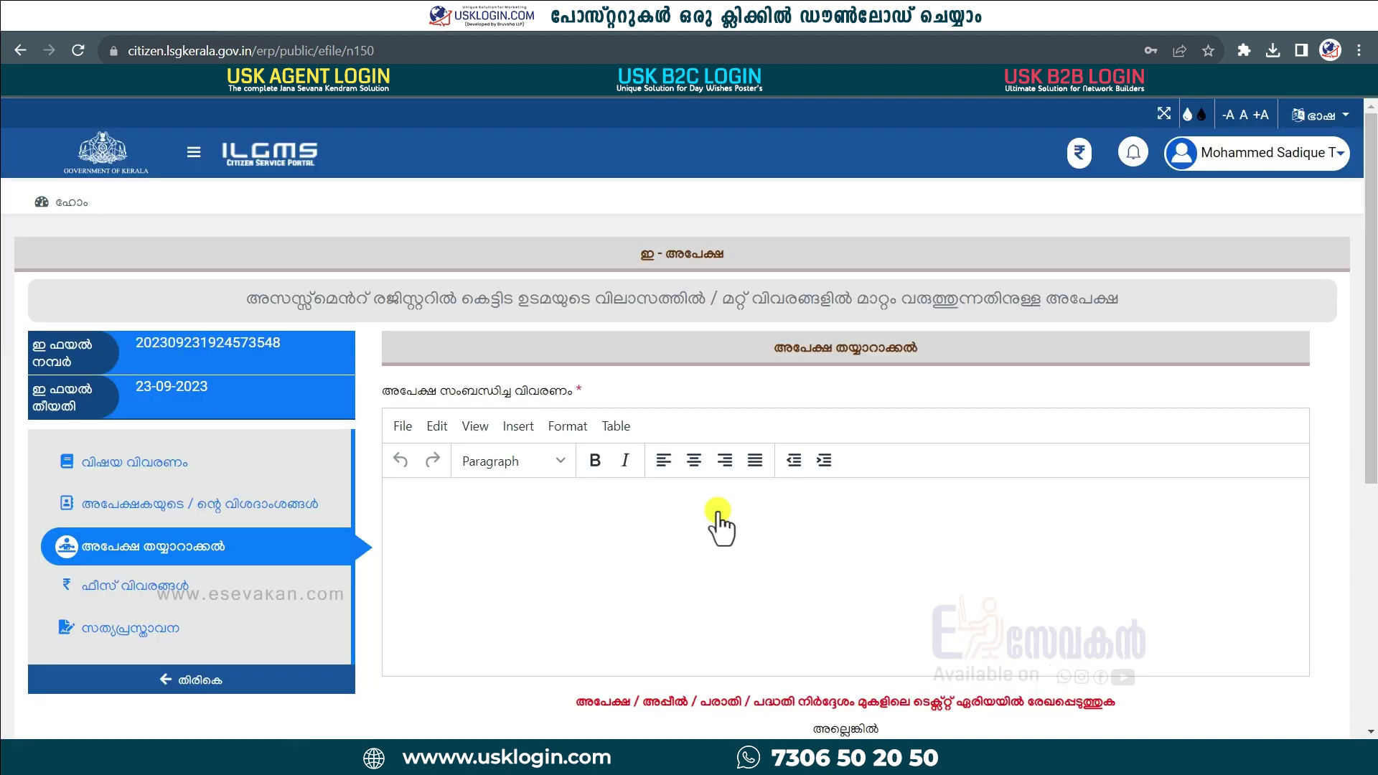
scroll(720, 524, "down", 4)
scroll(505, 295, "up", 4)
scroll(468, 508, "down", 3)
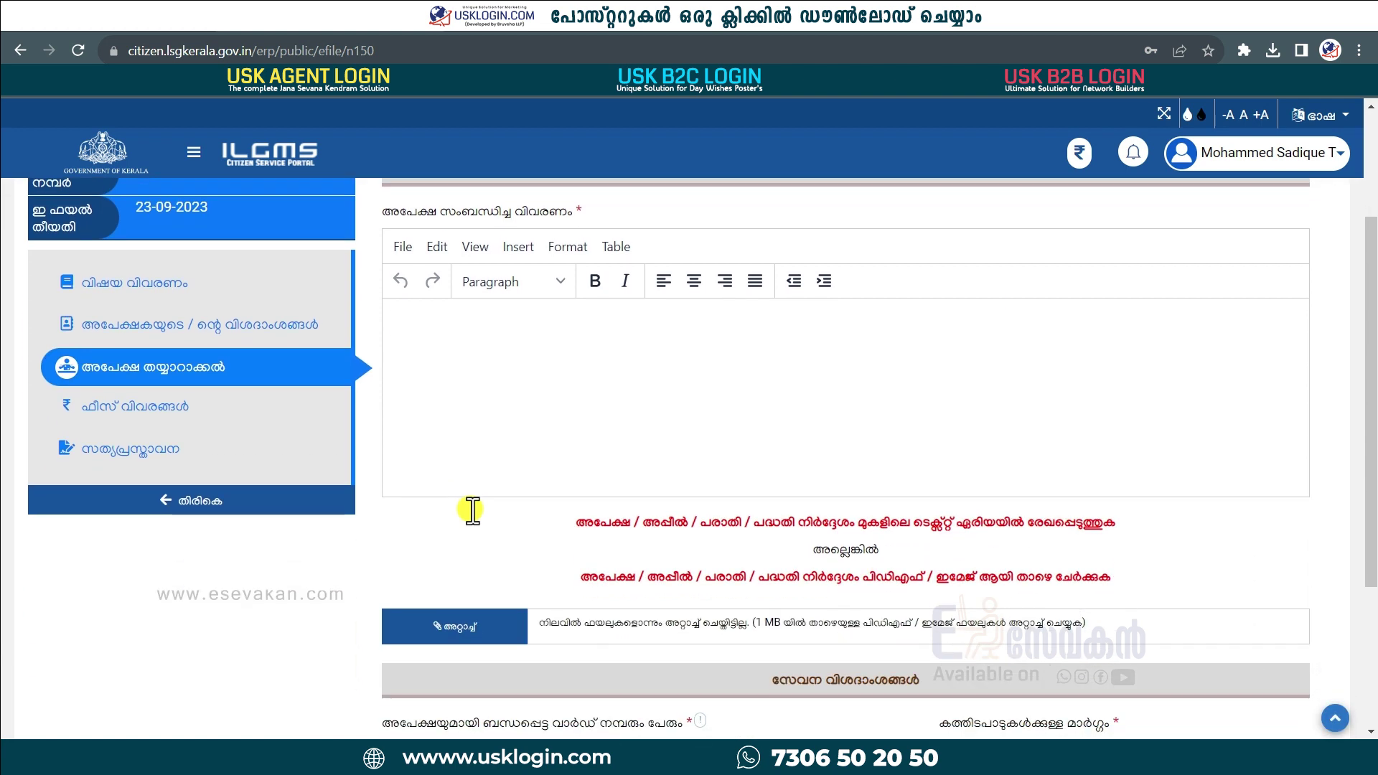
left_click(475, 325)
scroll(476, 324, "down", 2)
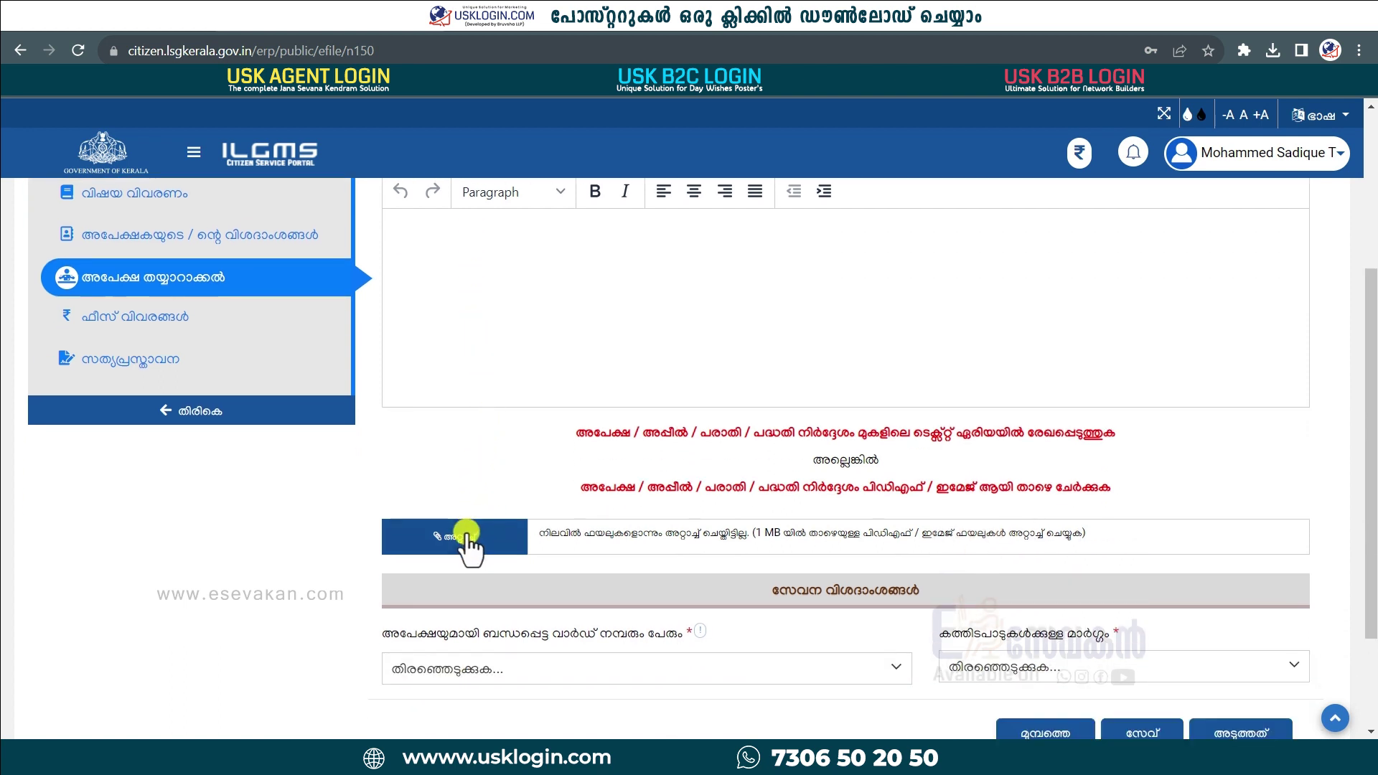
scroll(479, 493, "down", 2)
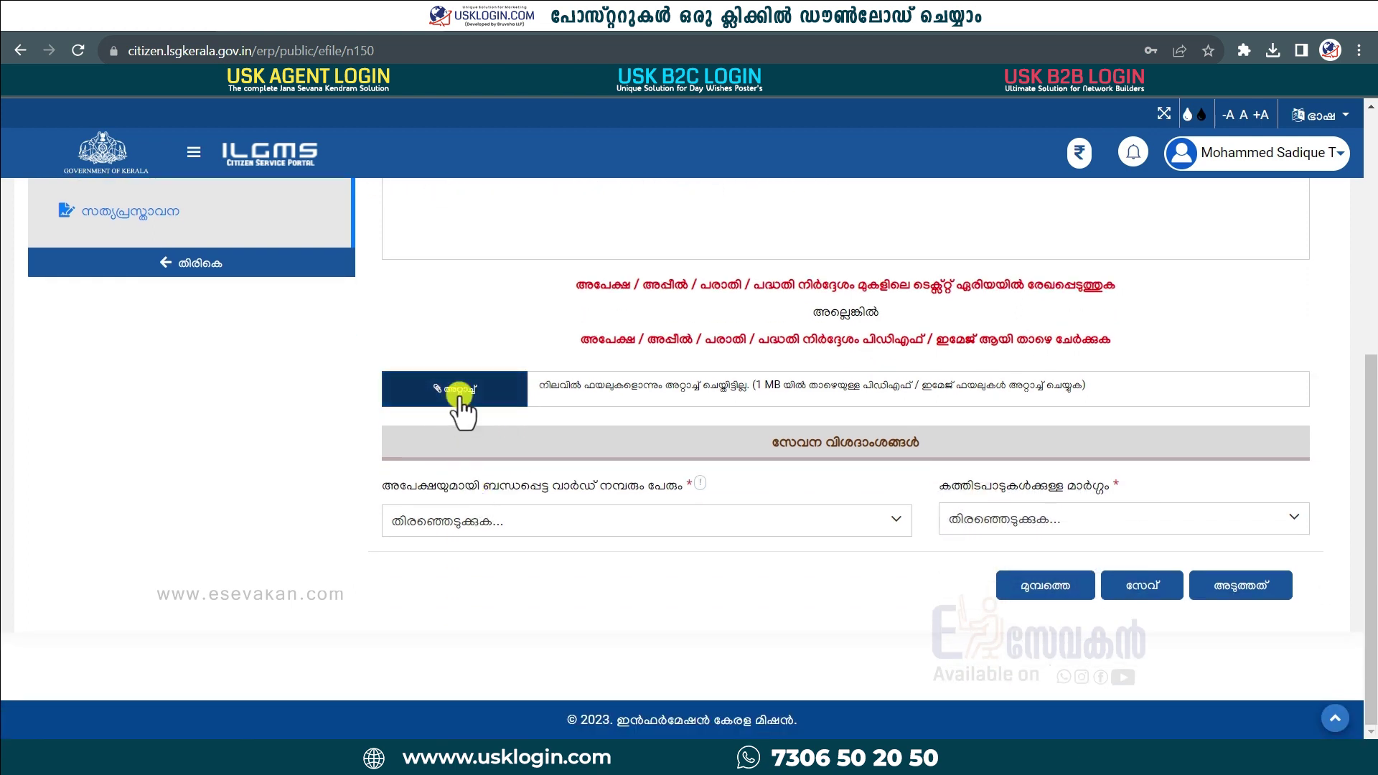
Step: Attach the application PDF with the description 'APP'
left_click(460, 391)
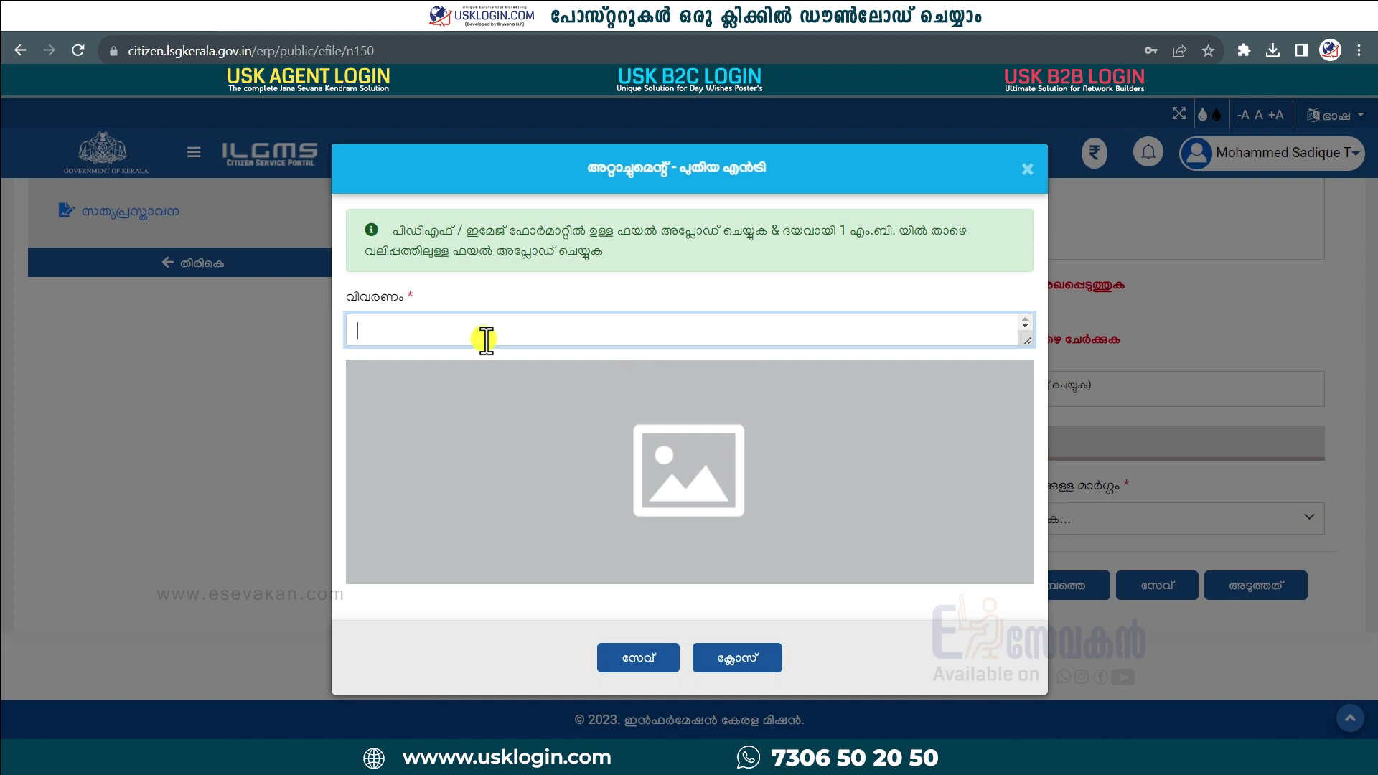
type("APPP")
key("BackSpace")
mouse_move(707, 430)
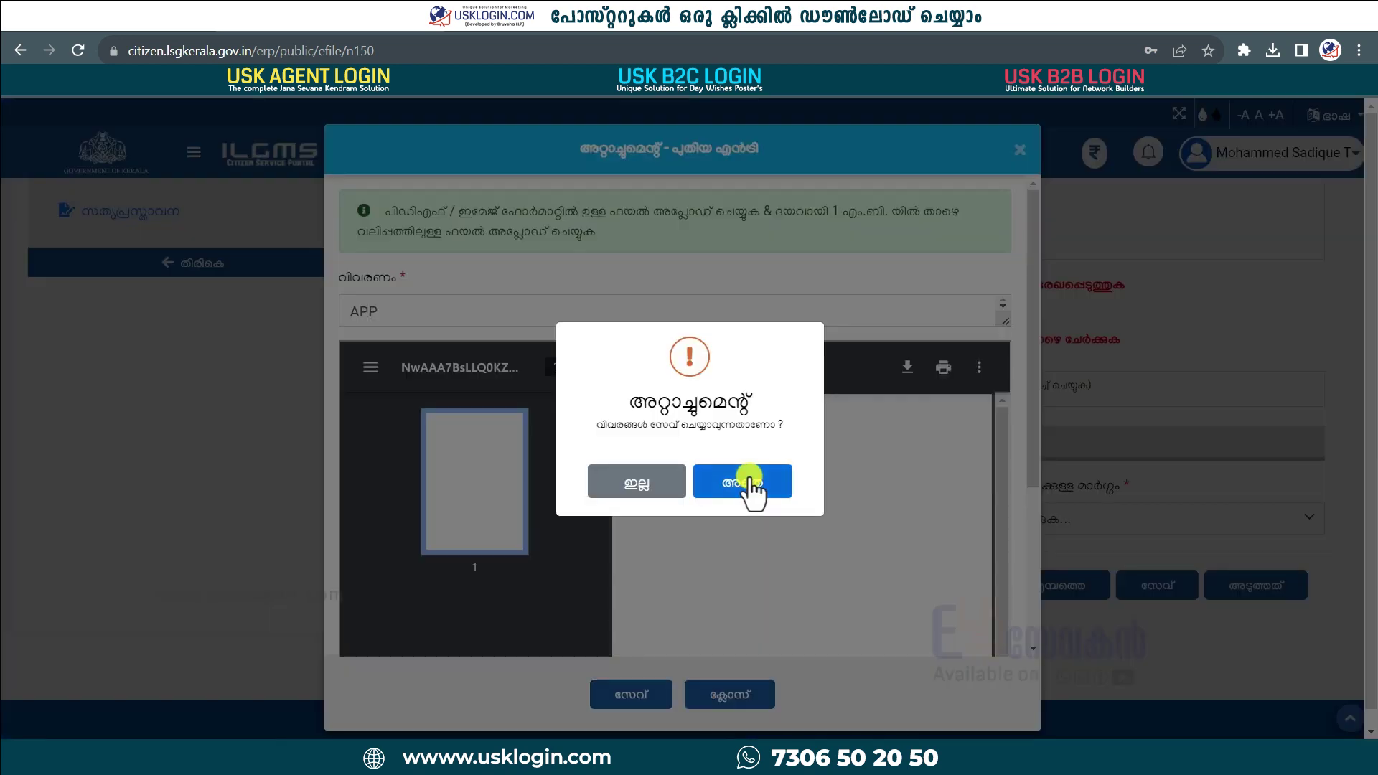
left_click(752, 488)
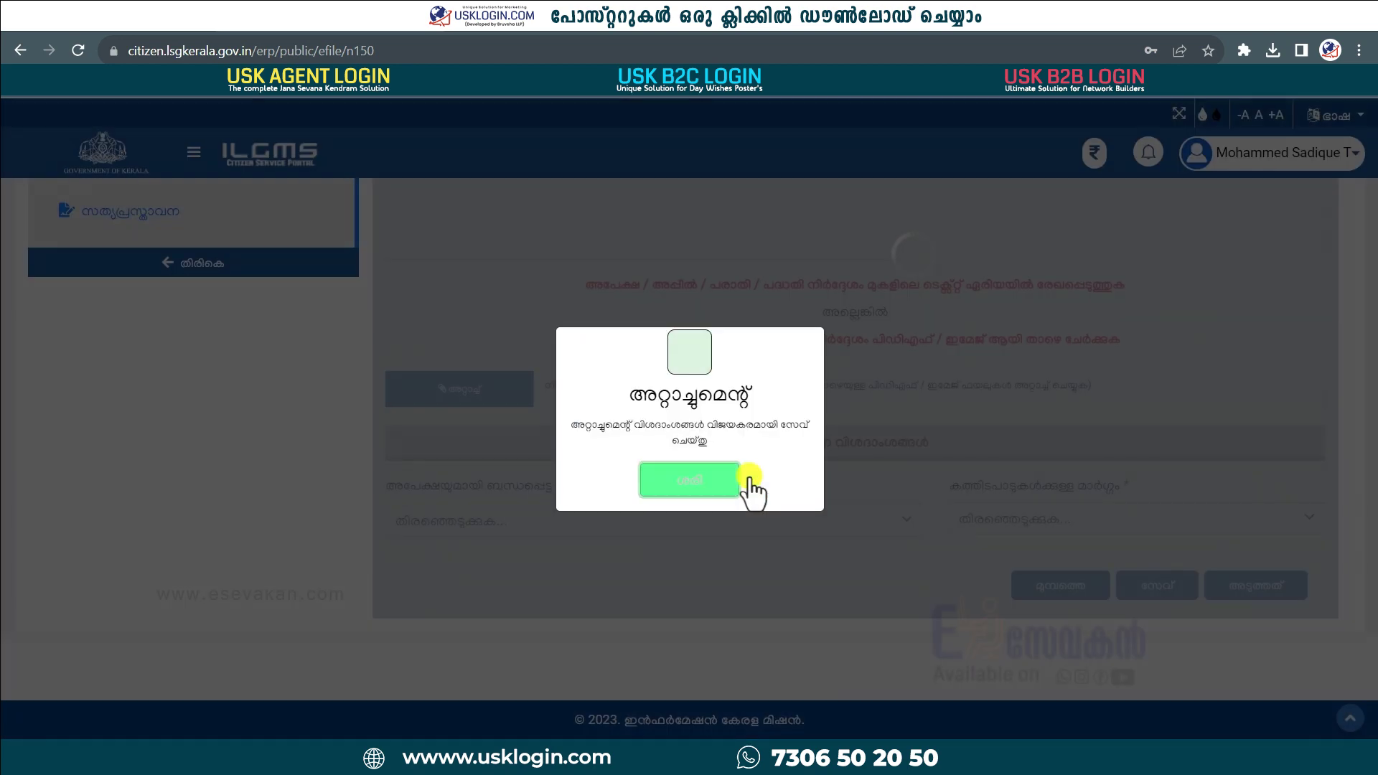
left_click(691, 501)
Step: Choose ward 10 - കണ്ടച്ചിറ and Front Office delivery, then save the application details
left_click(701, 532)
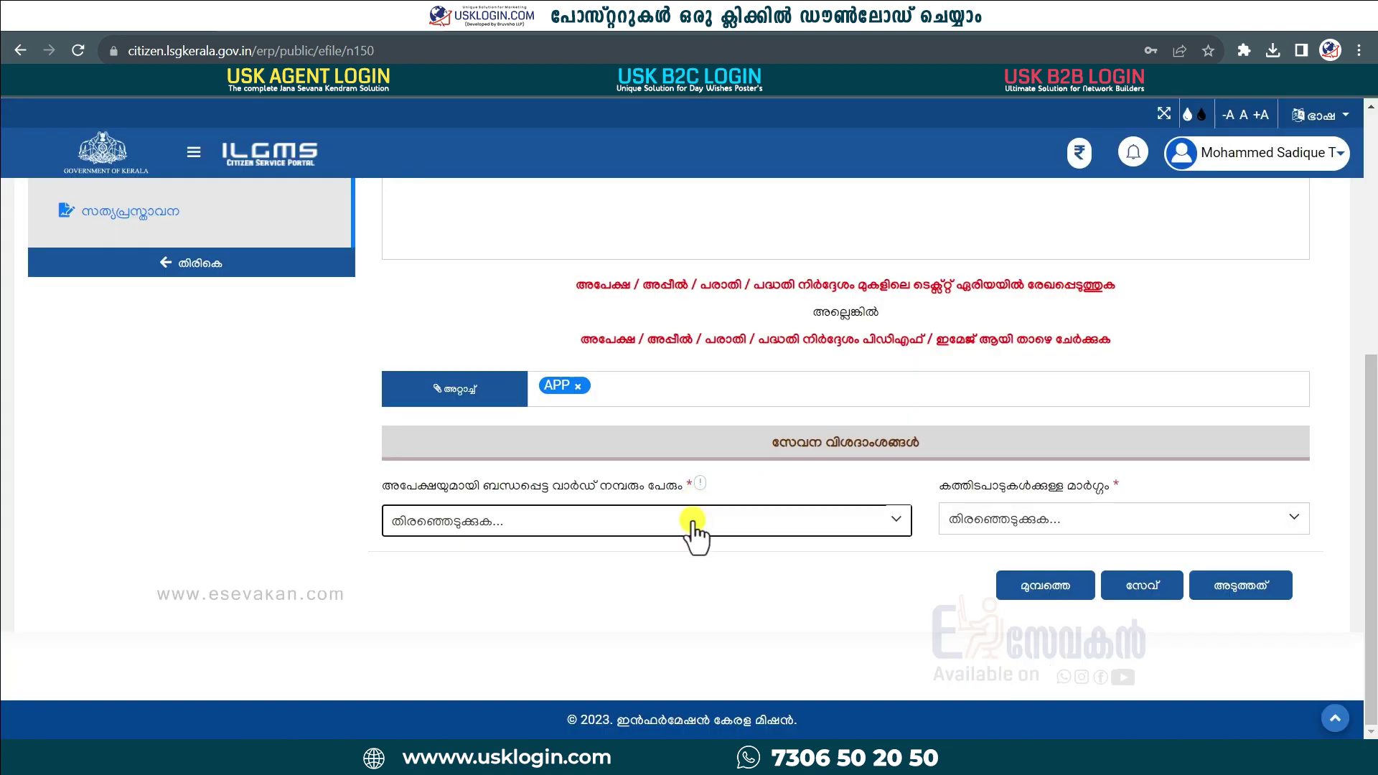
scroll(557, 660, "down", 2)
left_click(557, 660)
left_click(1028, 518)
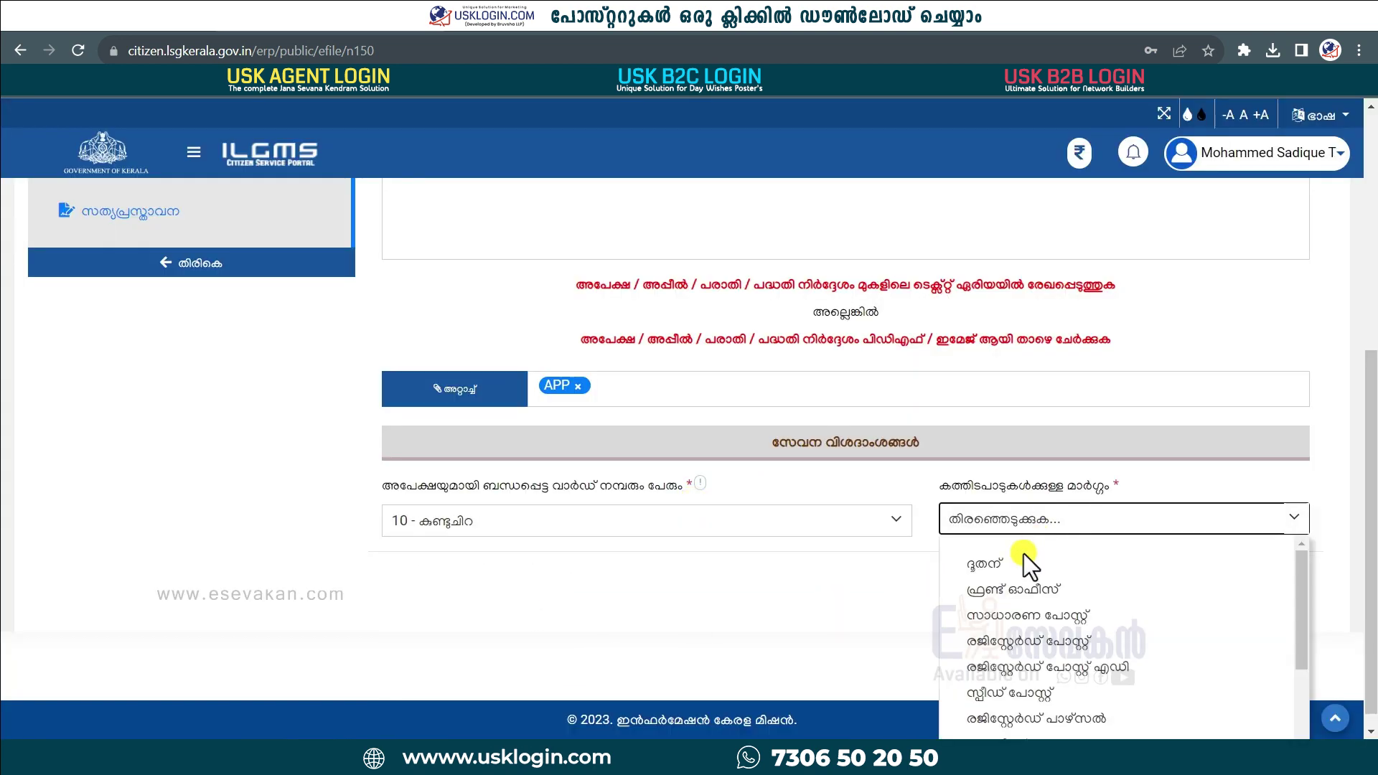
left_click(1005, 581)
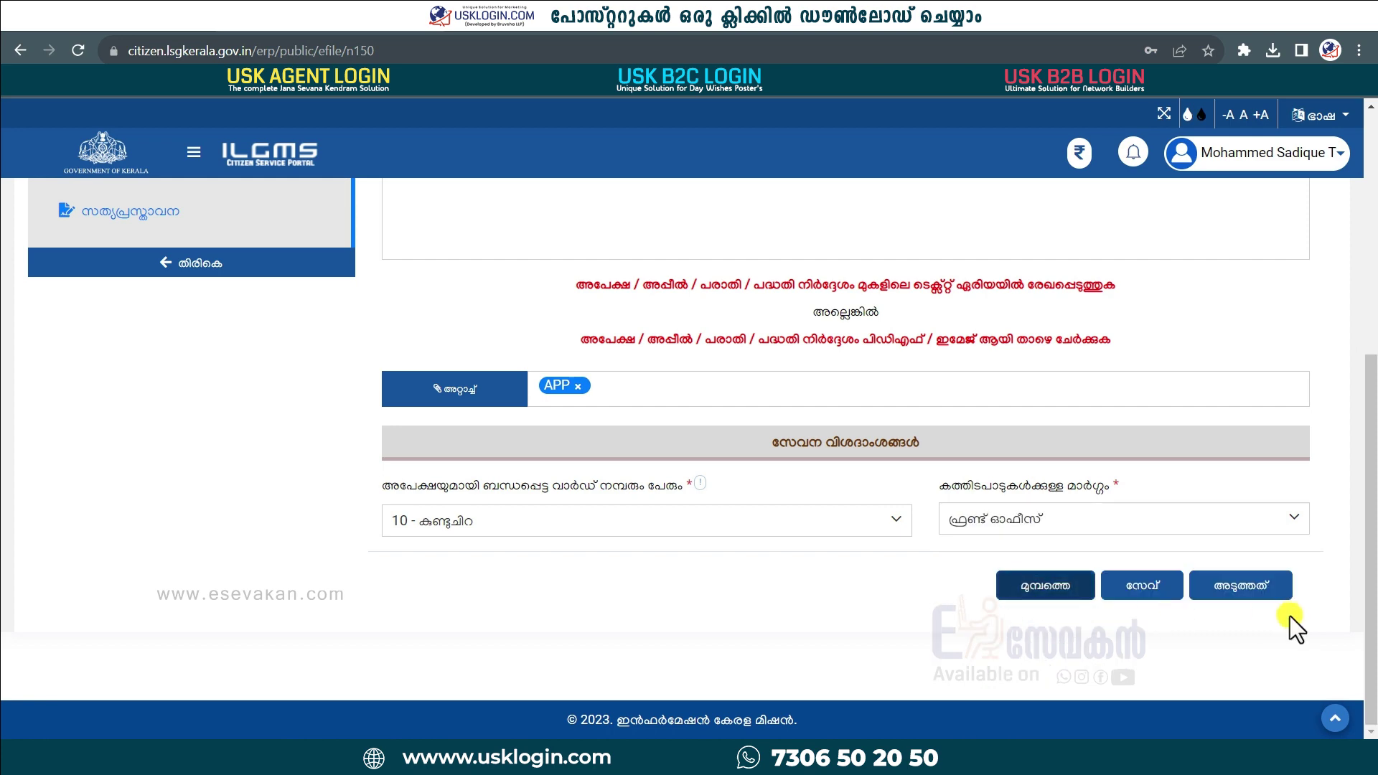
left_click(1257, 582)
left_click(743, 482)
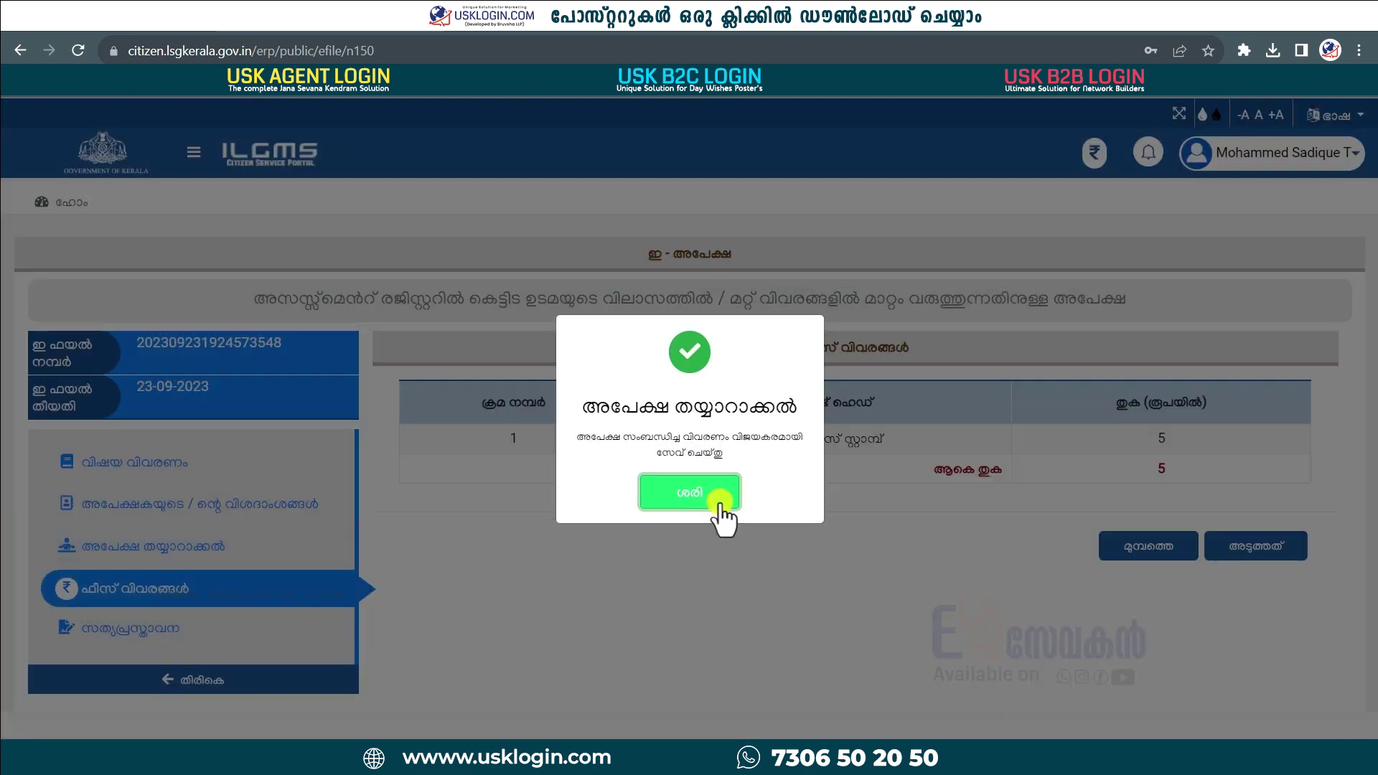
left_click(725, 496)
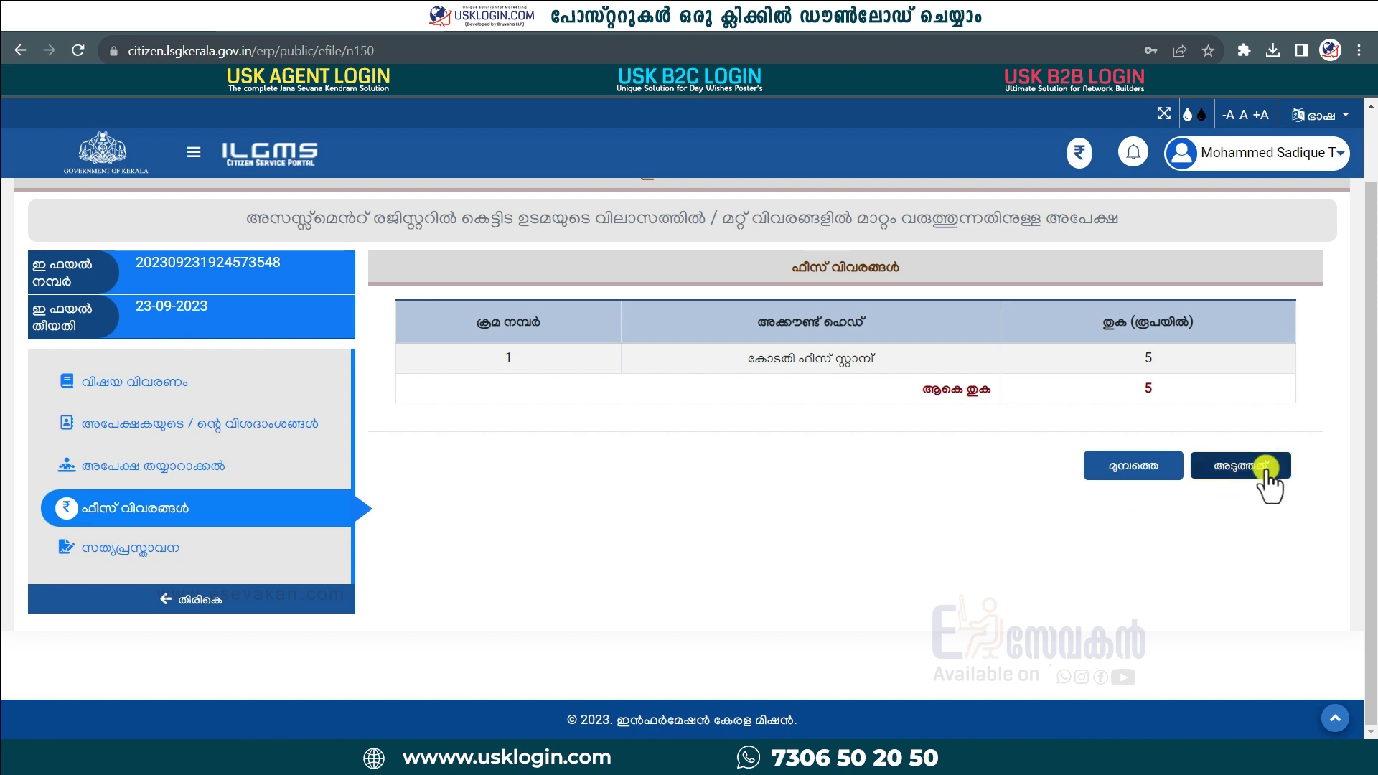
Step: Continue past the fees, accept the truthfulness declaration and enter the captcha code
left_click(1268, 480)
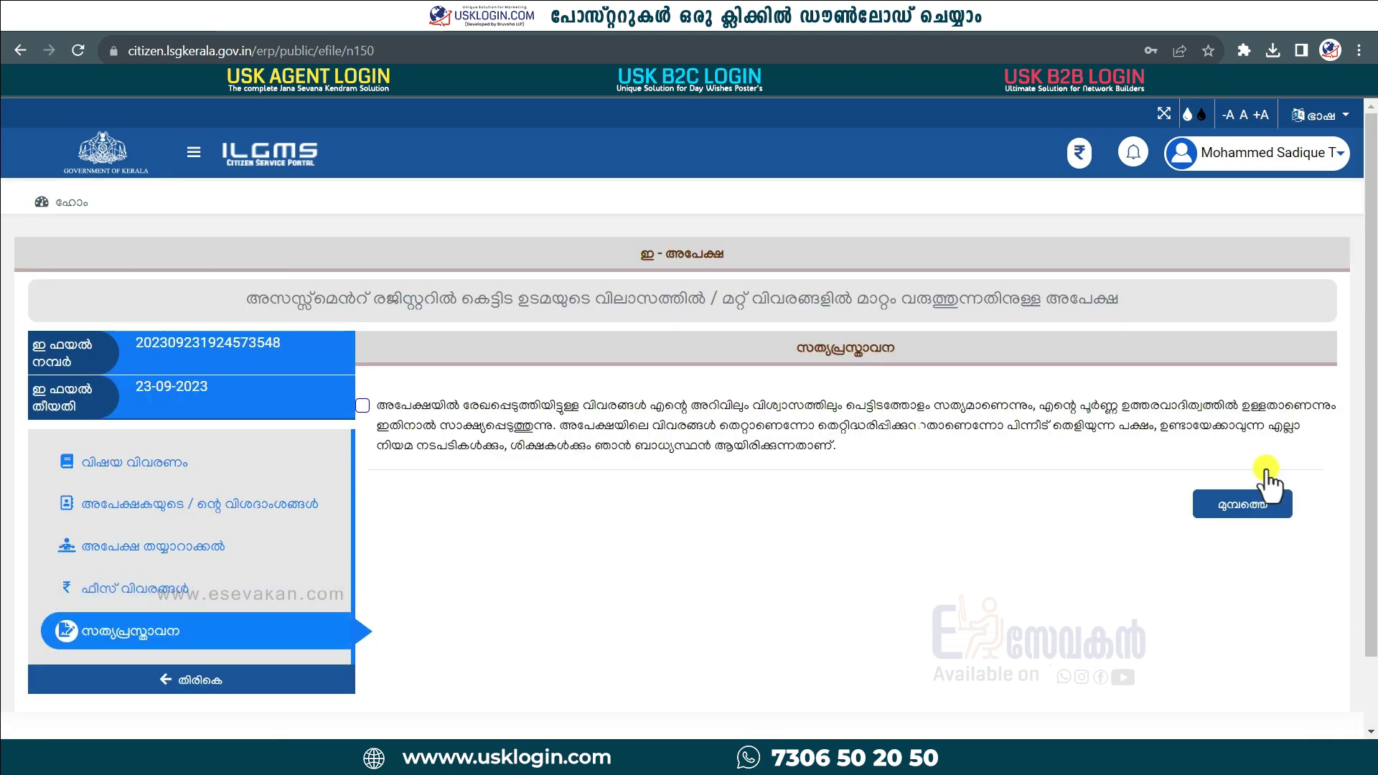
scroll(932, 574, "down", 10)
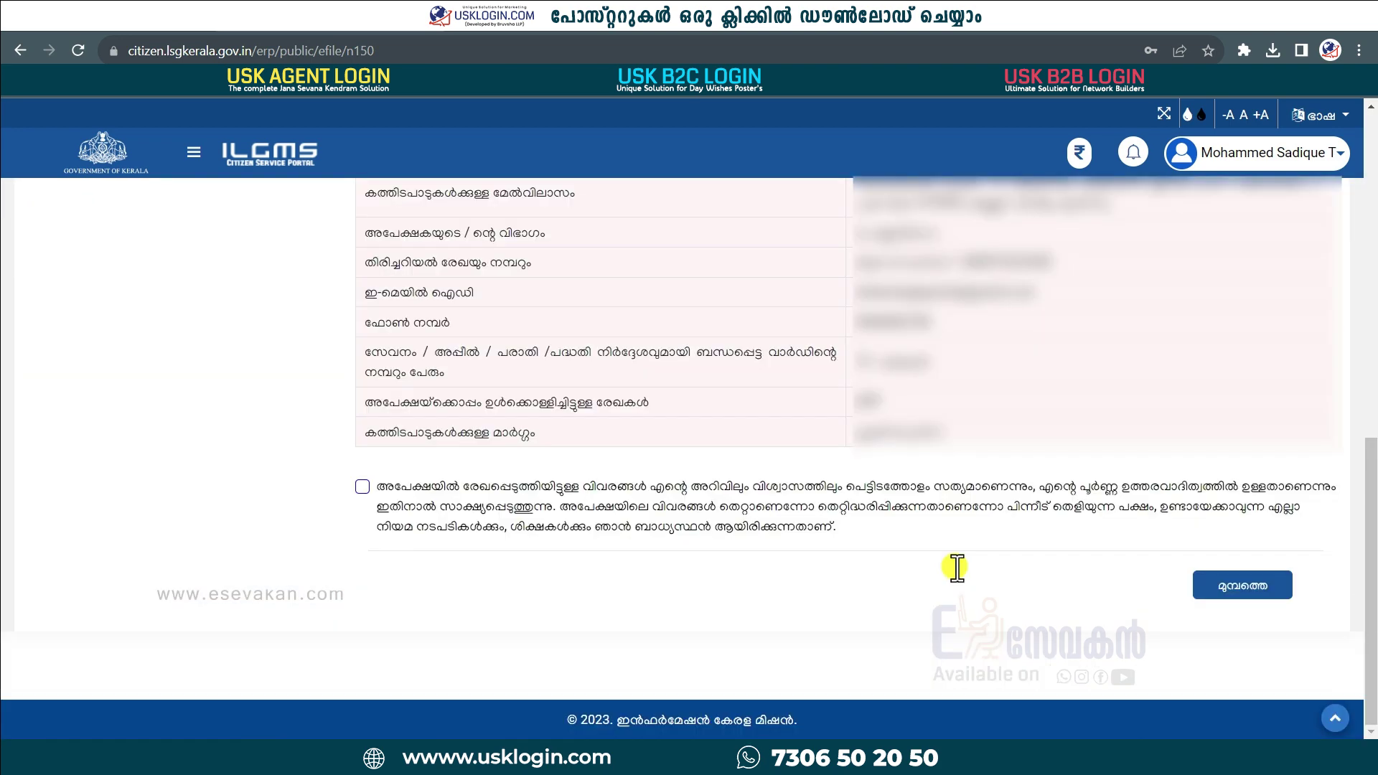
left_click(362, 488)
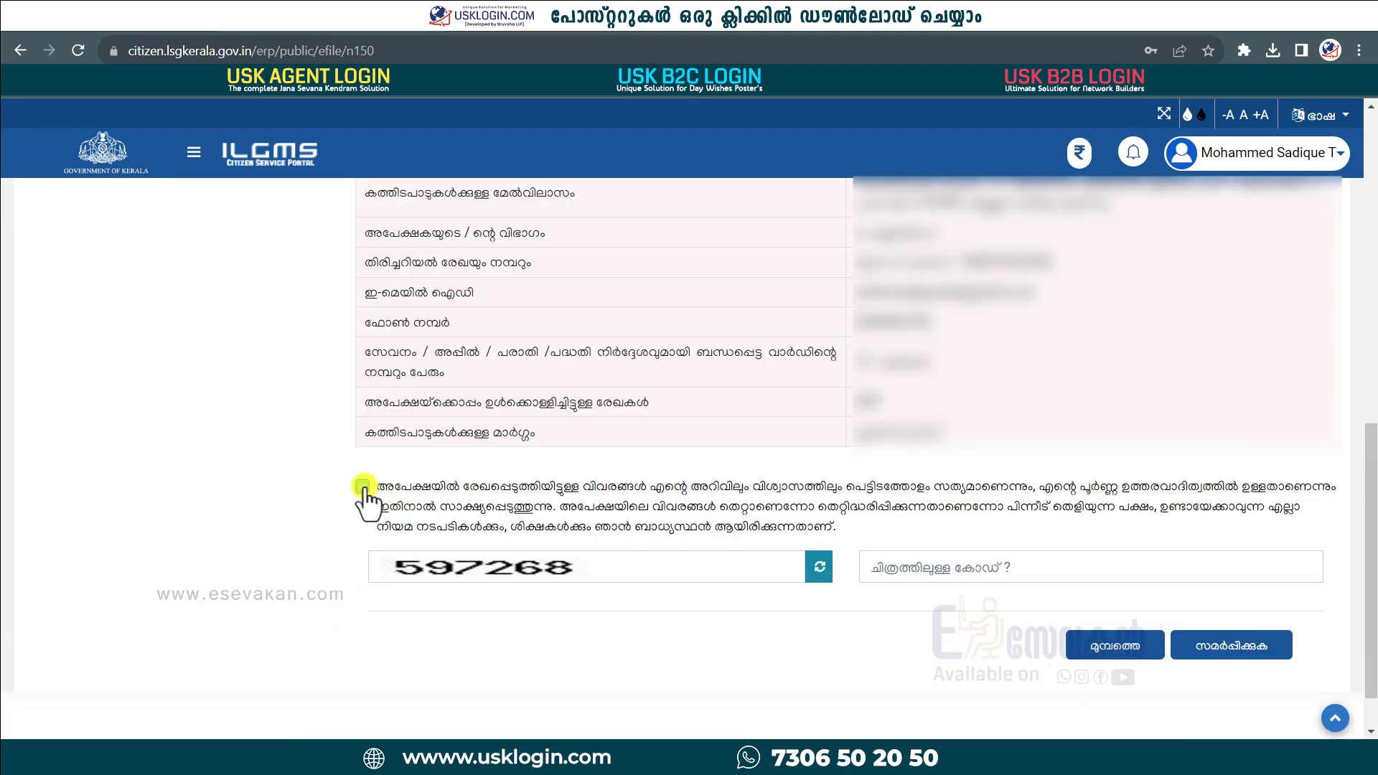
left_click(960, 569)
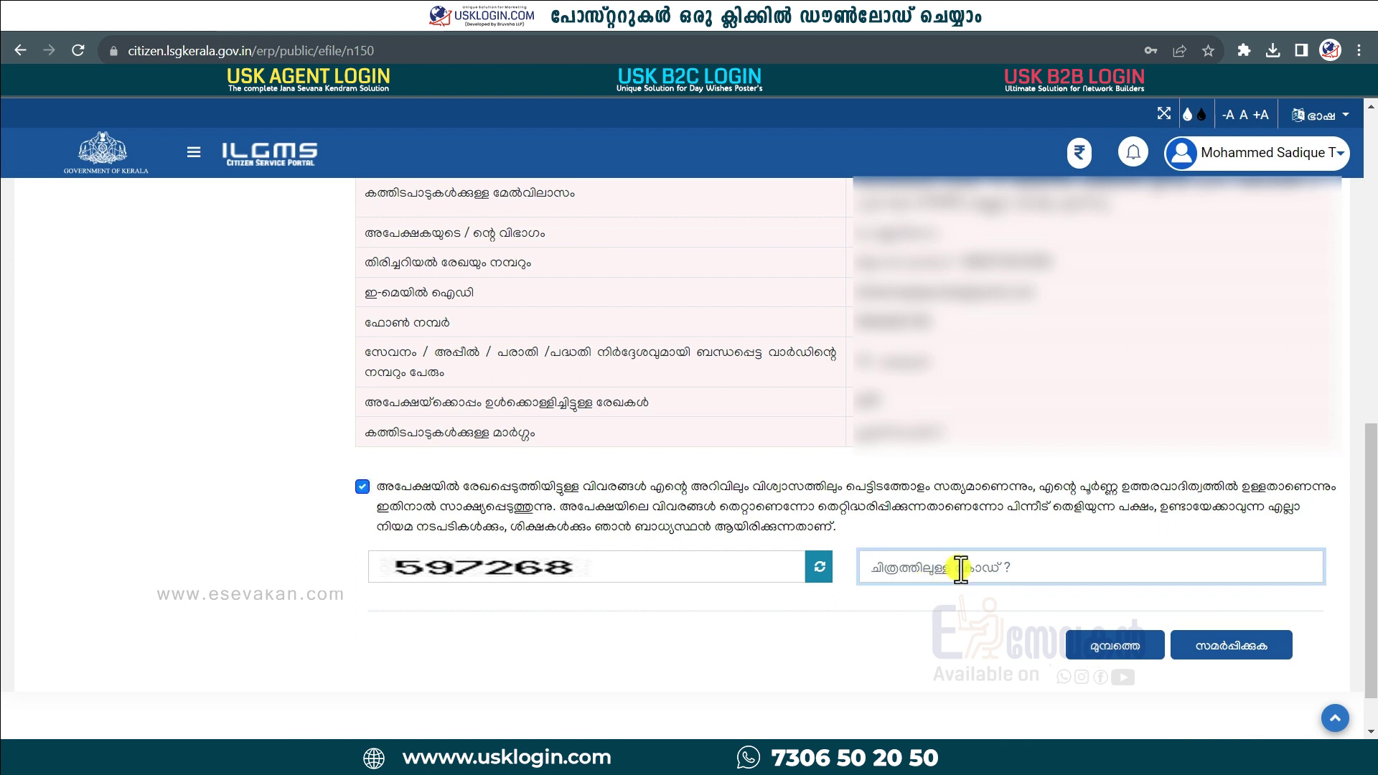
type("597268")
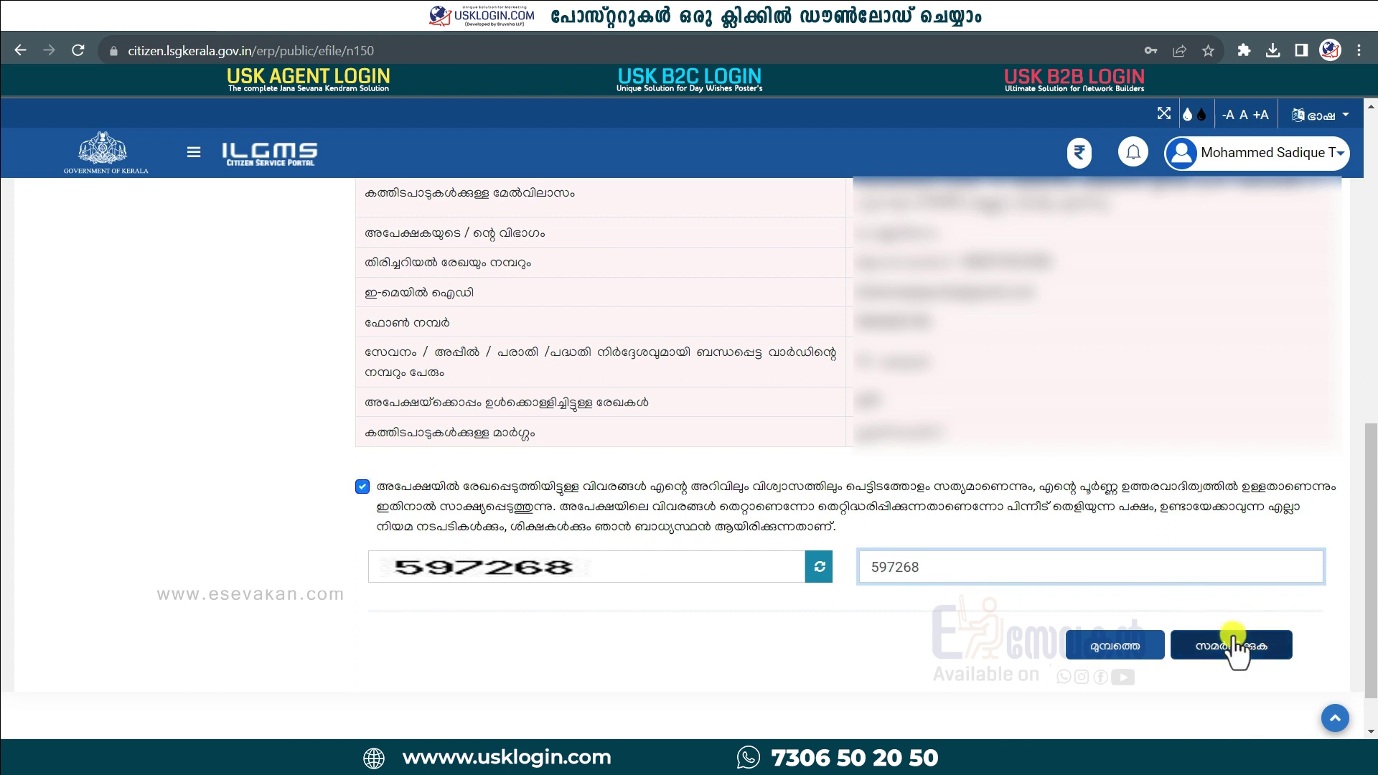